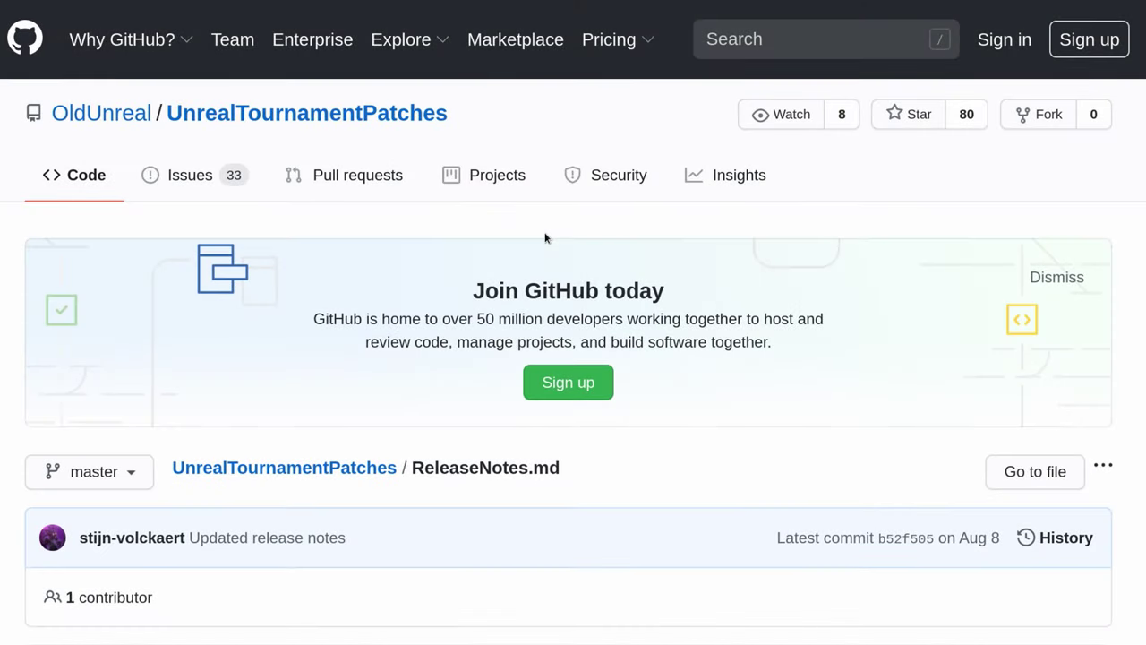
Step: Read through the Unreal Tournament version 469 release notes on the OldUnreal repository page, including the stability improvements and bug fixes
{"action": "scroll", "coordinate": [544, 238], "scroll_direction": "down", "scroll_amount": 5}
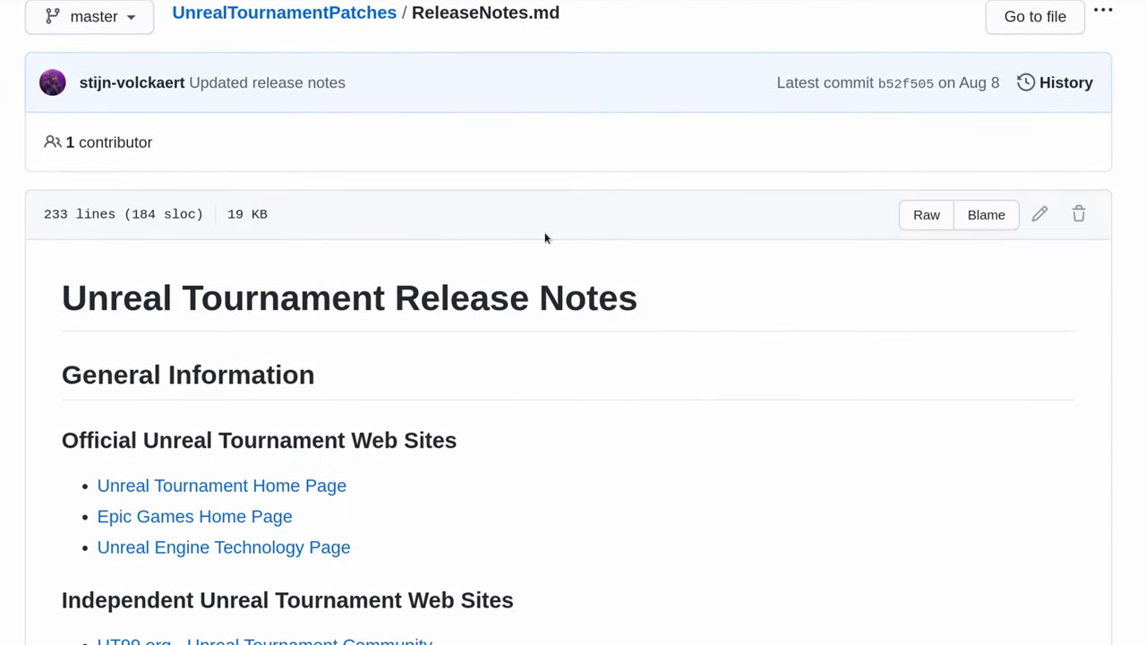
{"action": "scroll", "coordinate": [545, 237], "scroll_direction": "down", "scroll_amount": 3}
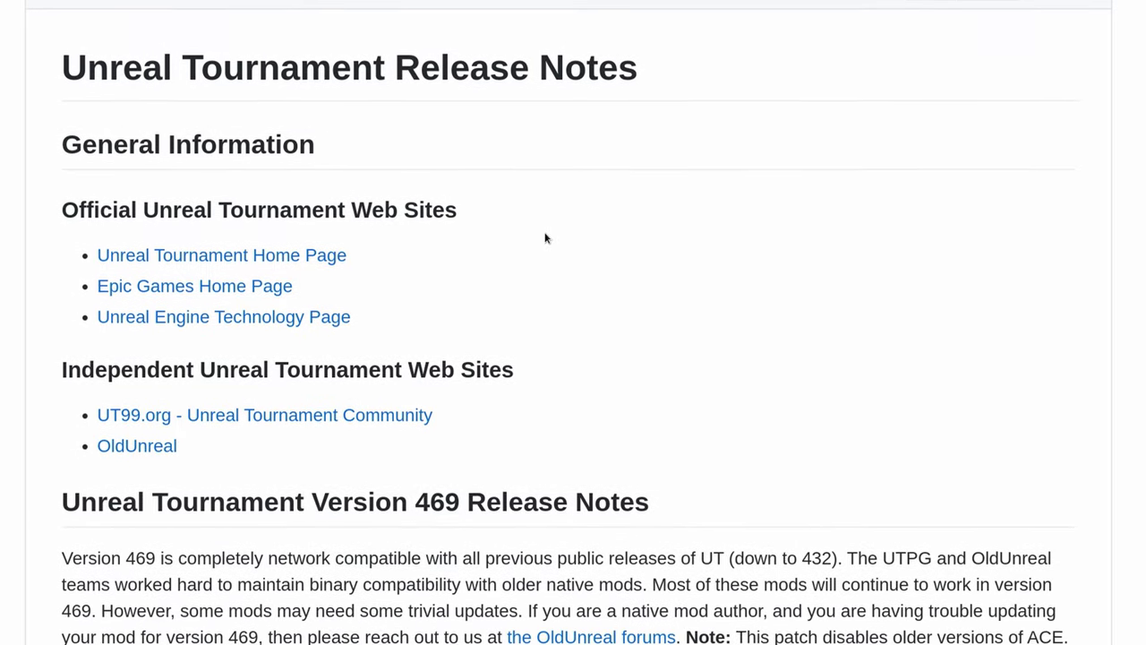
{"action": "scroll", "coordinate": [544, 237], "scroll_direction": "down", "scroll_amount": 4}
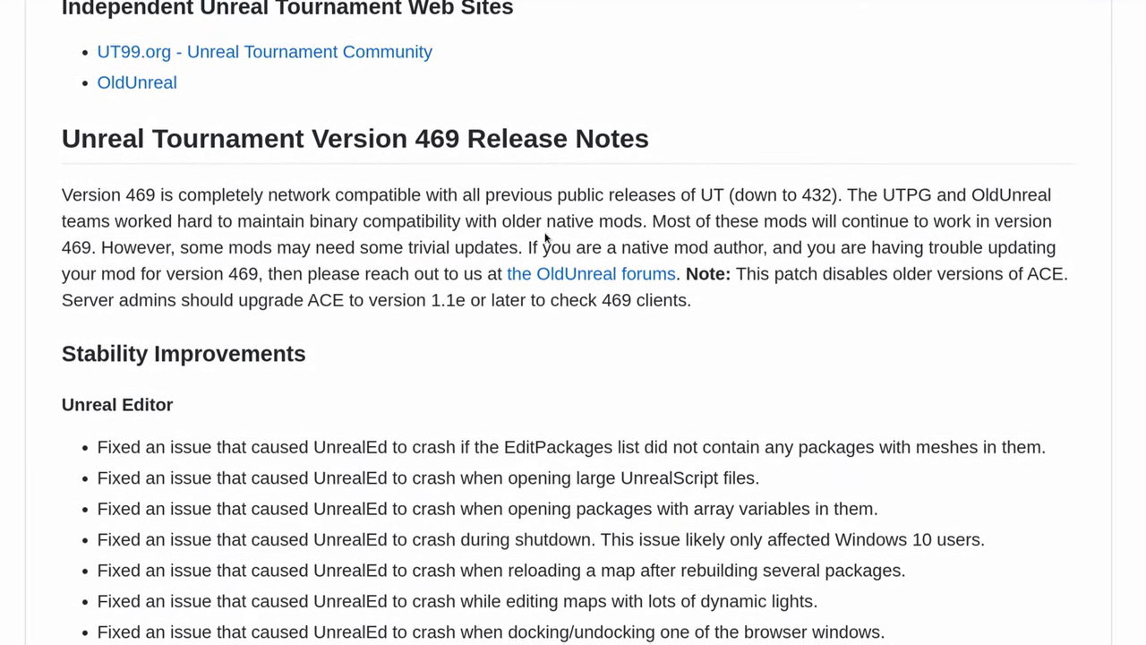
{"action": "scroll", "coordinate": [544, 237], "scroll_direction": "down", "scroll_amount": 3}
{"action": "scroll", "coordinate": [545, 237], "scroll_direction": "down", "scroll_amount": 2}
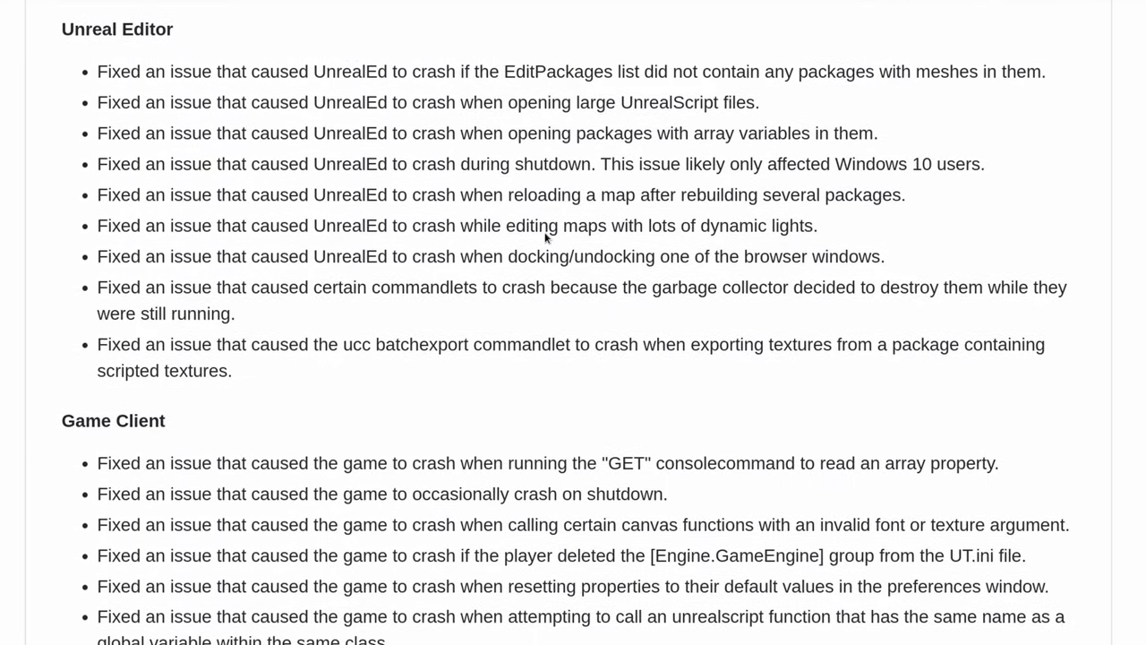
{"action": "scroll", "coordinate": [545, 238], "scroll_direction": "down", "scroll_amount": 7}
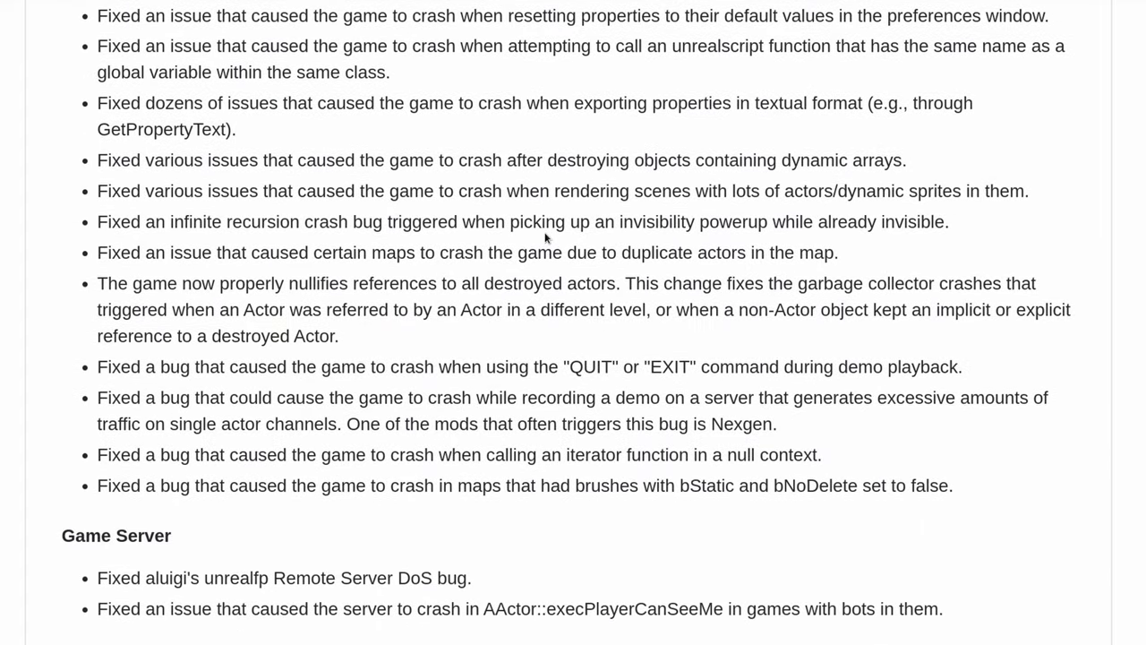
{"action": "scroll", "coordinate": [545, 238], "scroll_direction": "down", "scroll_amount": 4}
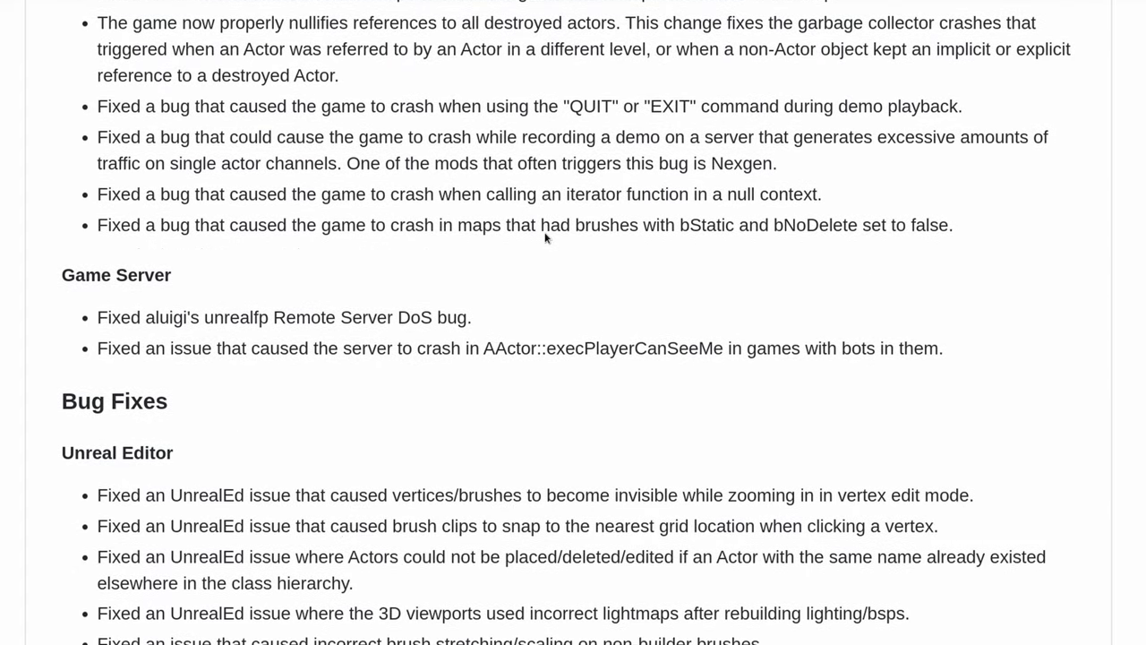
{"action": "scroll", "coordinate": [544, 237], "scroll_direction": "down", "scroll_amount": 1}
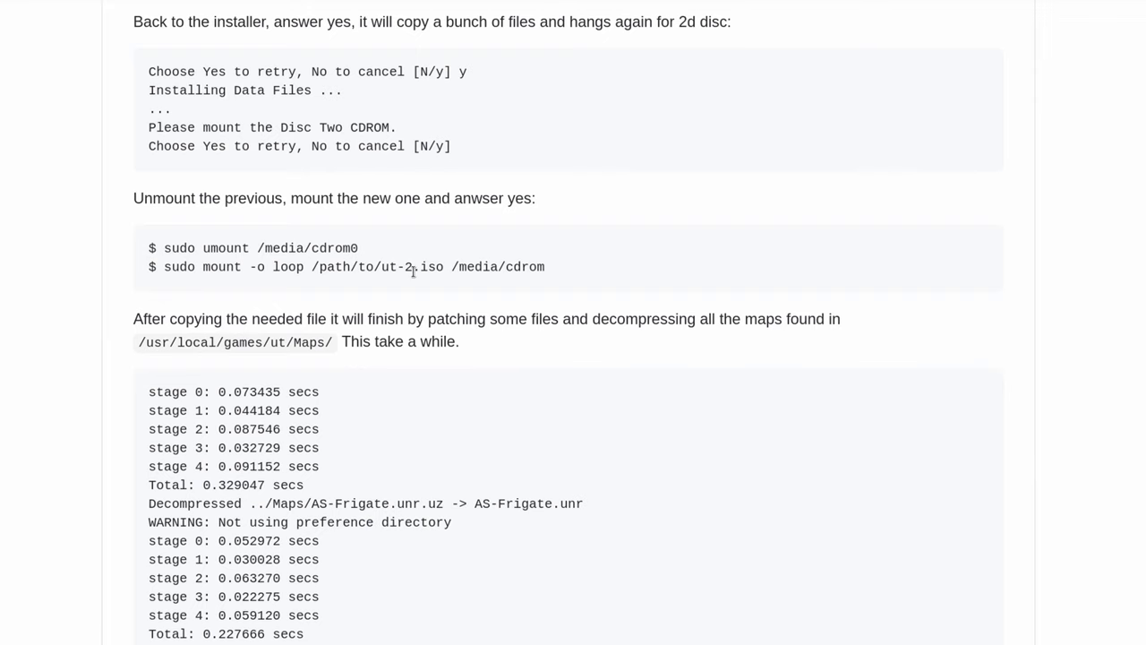
Step: Read the guide for installing Unreal Tournament GOTY on Debian 64bits, from its requirements and dependencies through the installer and disc-mounting commands
{"action": "scroll", "coordinate": [481, 309], "scroll_direction": "down", "scroll_amount": 3}
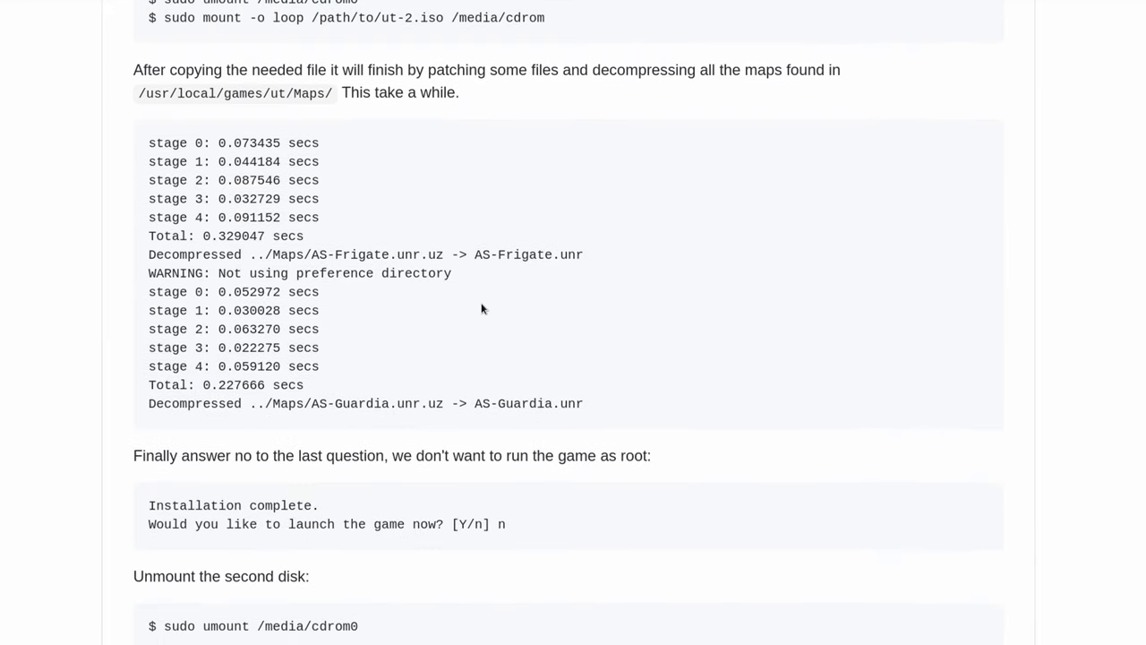
{"action": "scroll", "coordinate": [481, 309], "scroll_direction": "down", "scroll_amount": 2}
{"action": "scroll", "coordinate": [481, 309], "scroll_direction": "up", "scroll_amount": 20}
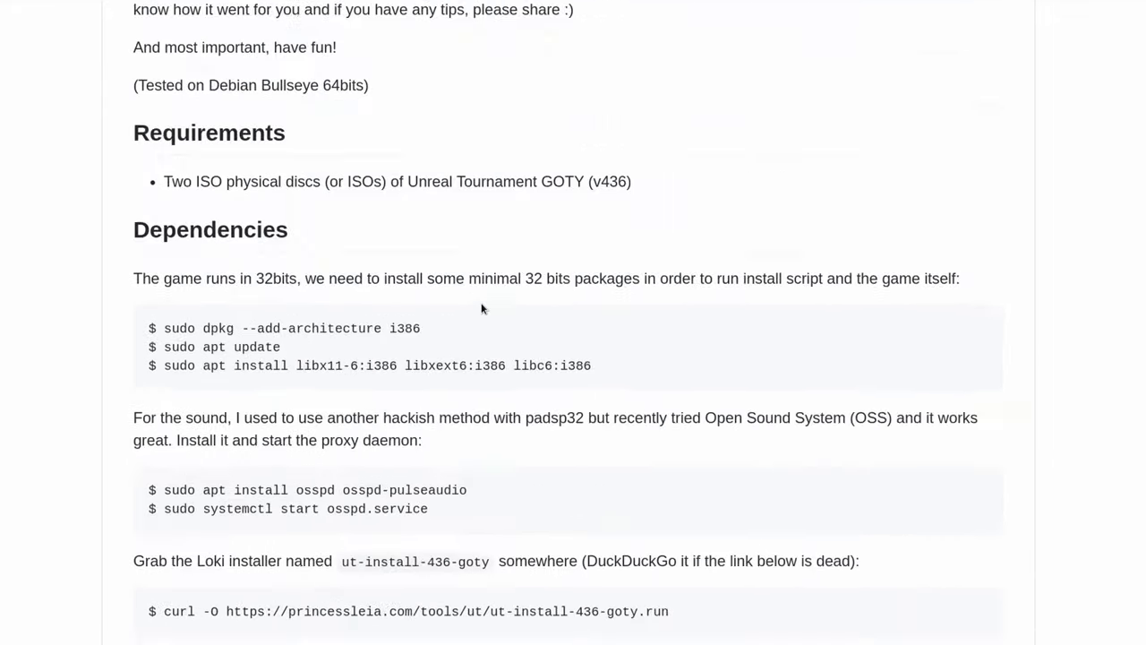
{"action": "scroll", "coordinate": [481, 309], "scroll_direction": "down", "scroll_amount": 5}
{"action": "scroll", "coordinate": [481, 309], "scroll_direction": "up", "scroll_amount": 1}
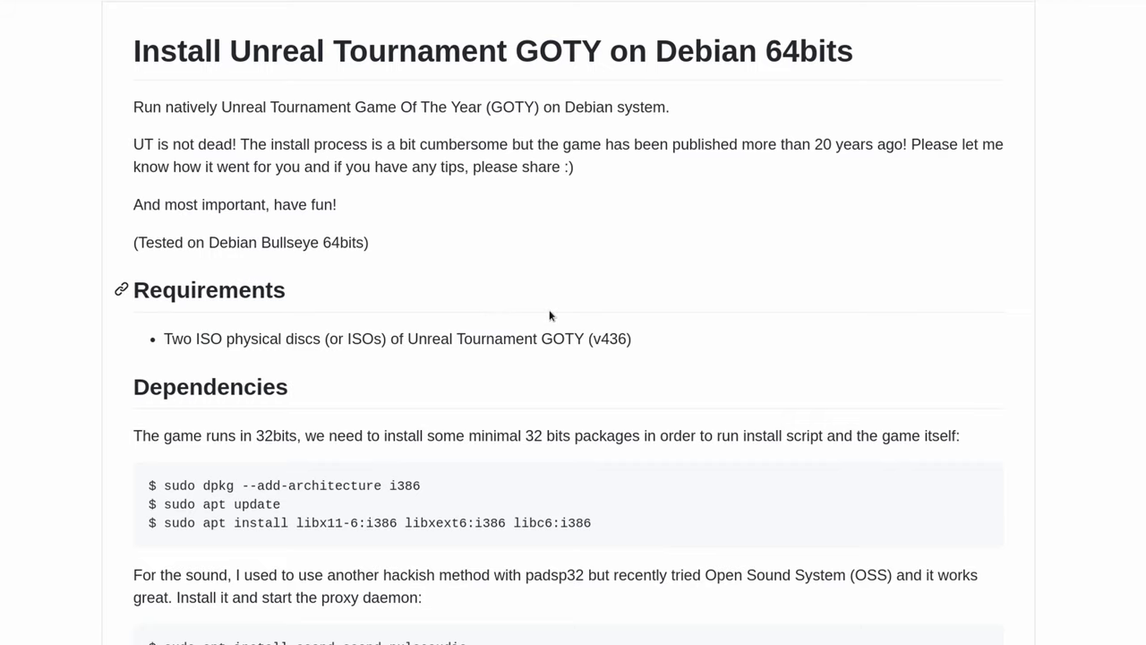
{"action": "scroll", "coordinate": [550, 316], "scroll_direction": "down", "scroll_amount": 15}
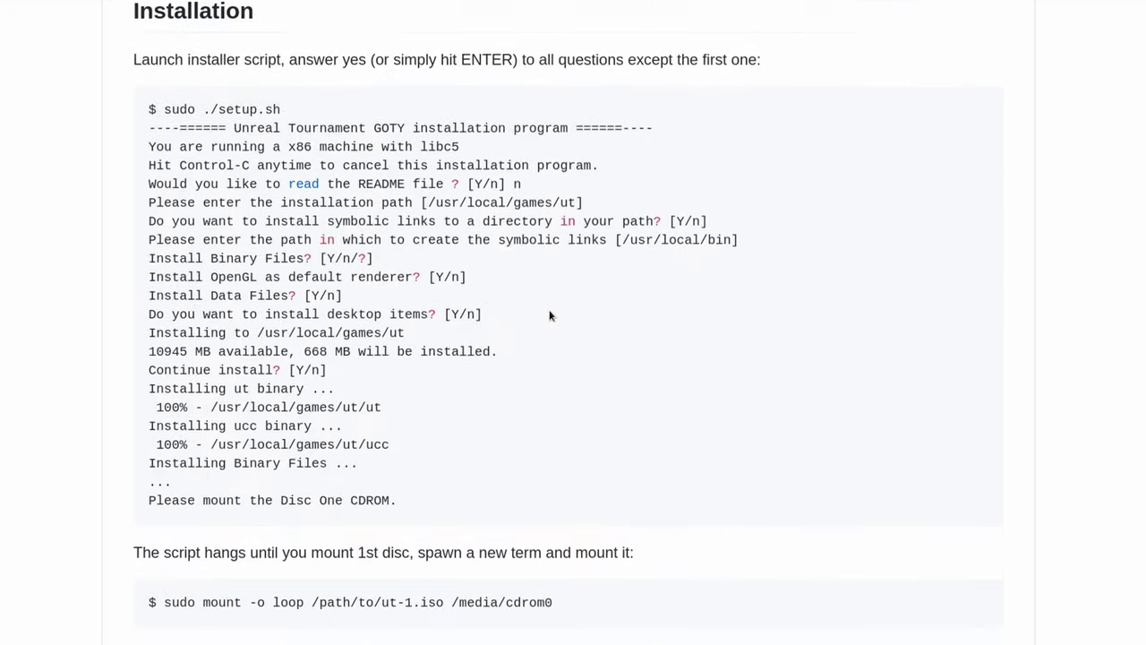
{"action": "scroll", "coordinate": [550, 315], "scroll_direction": "down", "scroll_amount": 8}
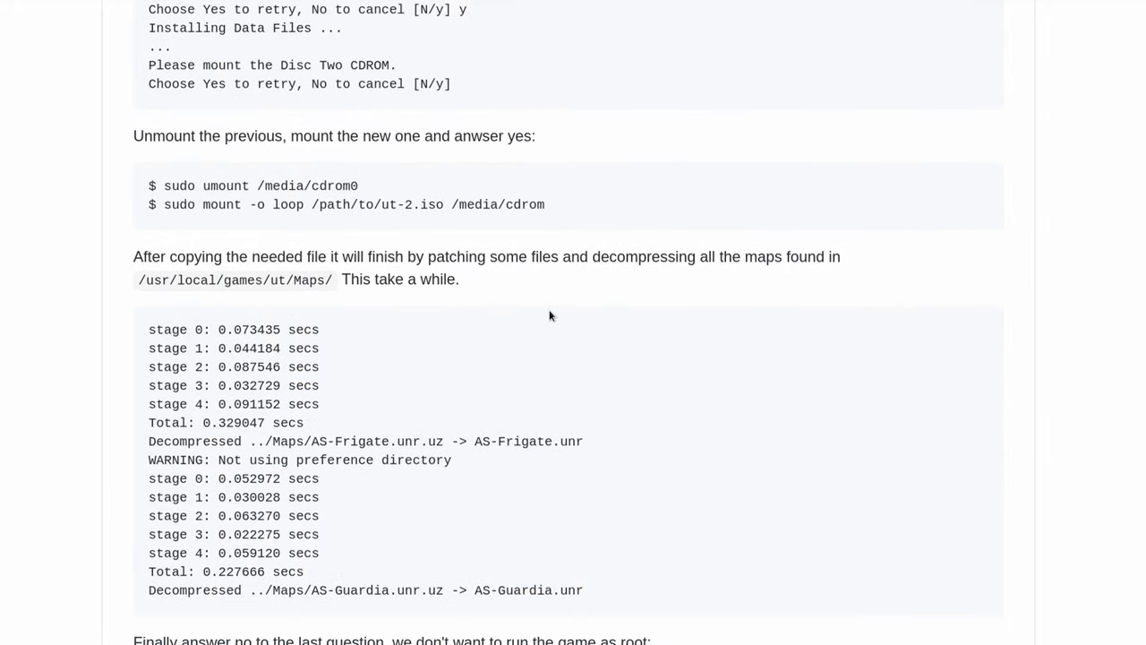
{"action": "scroll", "coordinate": [550, 316], "scroll_direction": "down", "scroll_amount": 3}
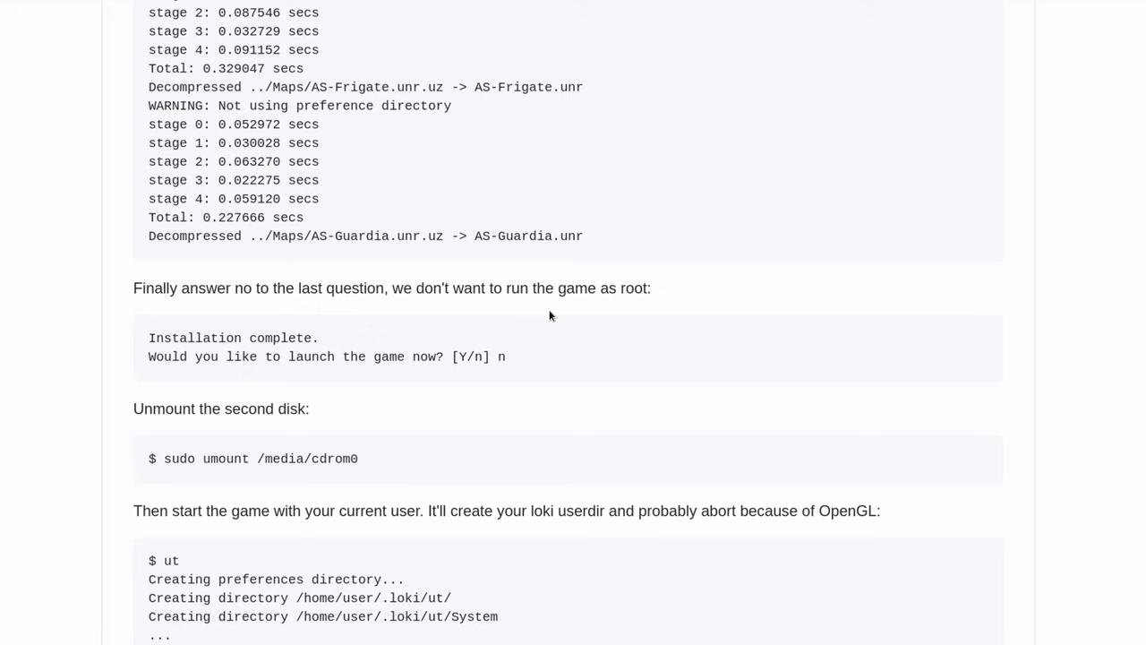
{"action": "scroll", "coordinate": [550, 315], "scroll_direction": "down", "scroll_amount": 2}
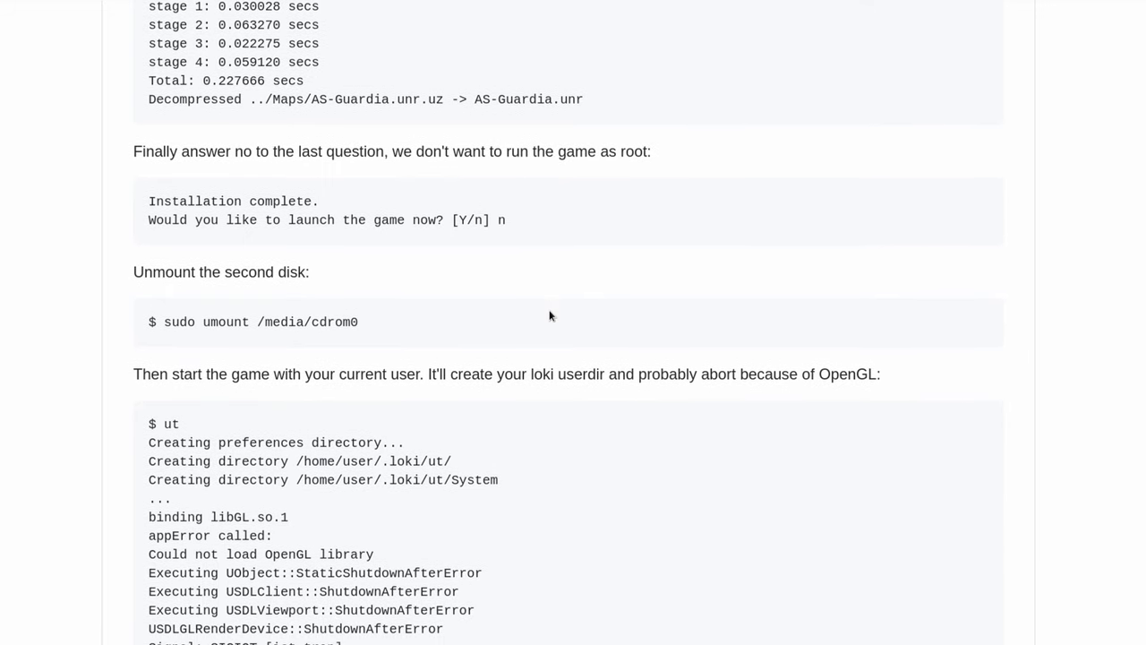
{"action": "scroll", "coordinate": [549, 315], "scroll_direction": "down", "scroll_amount": 4}
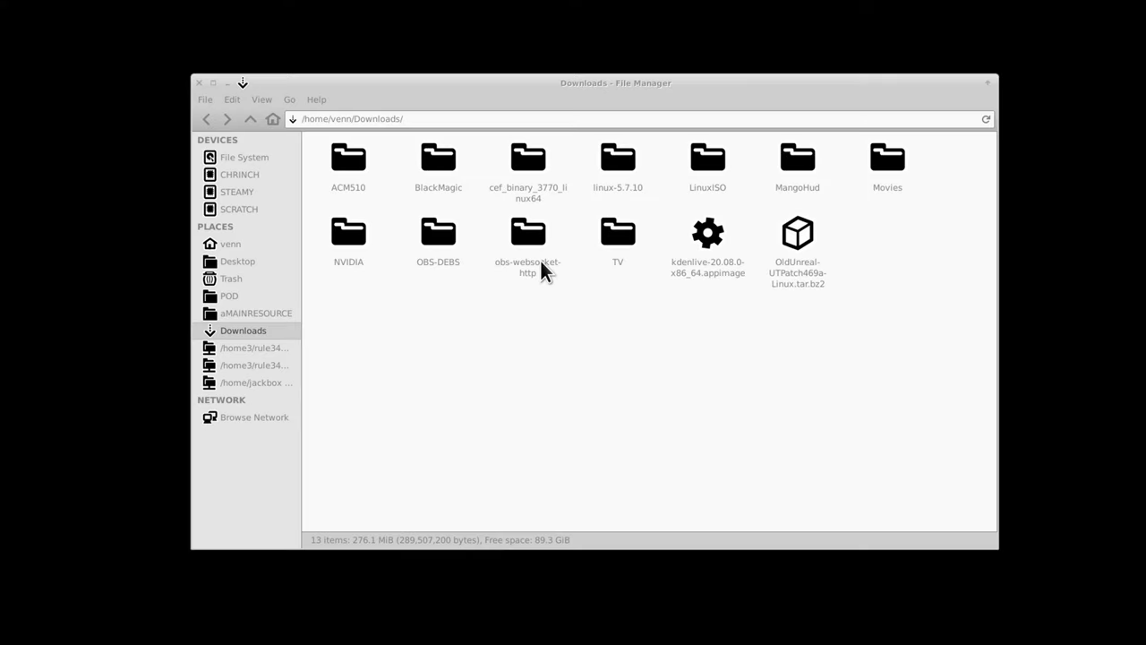
Step: Locate the OldUnreal-UTPatch469a-Linux.tar.bz2 archive in the Downloads folder
{"action": "left_click", "coordinate": [660, 339]}
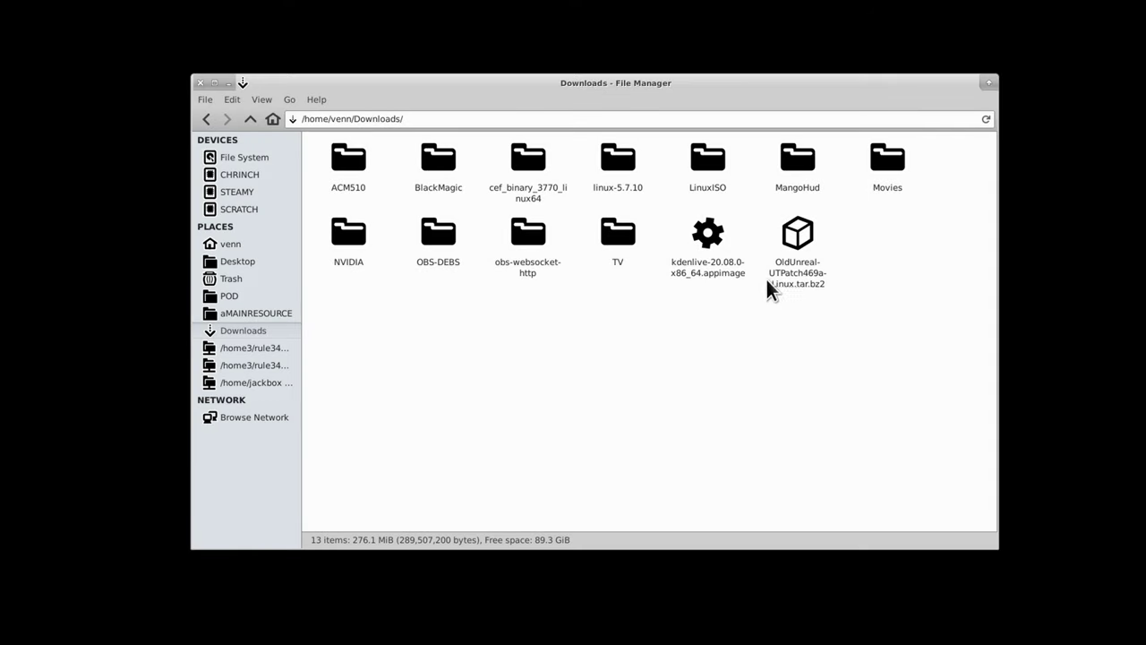
{"action": "left_click", "coordinate": [806, 283]}
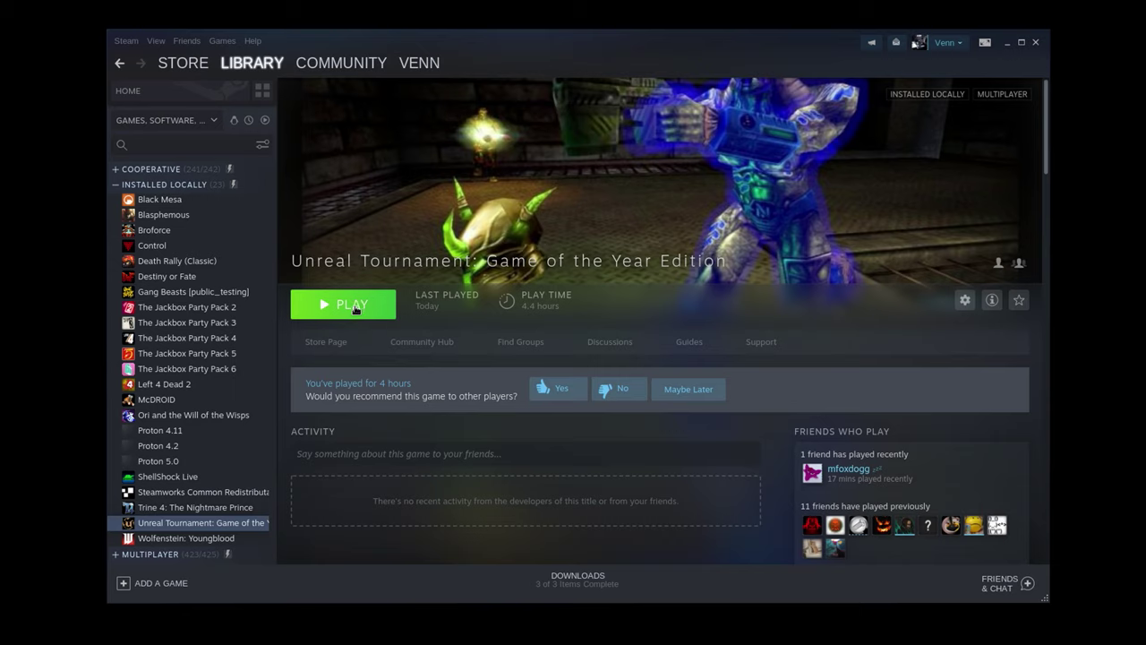
Step: Switch to Steam and browse the local files of Unreal Tournament: Game of the Year Edition from its properties
{"action": "right_click", "coordinate": [204, 524]}
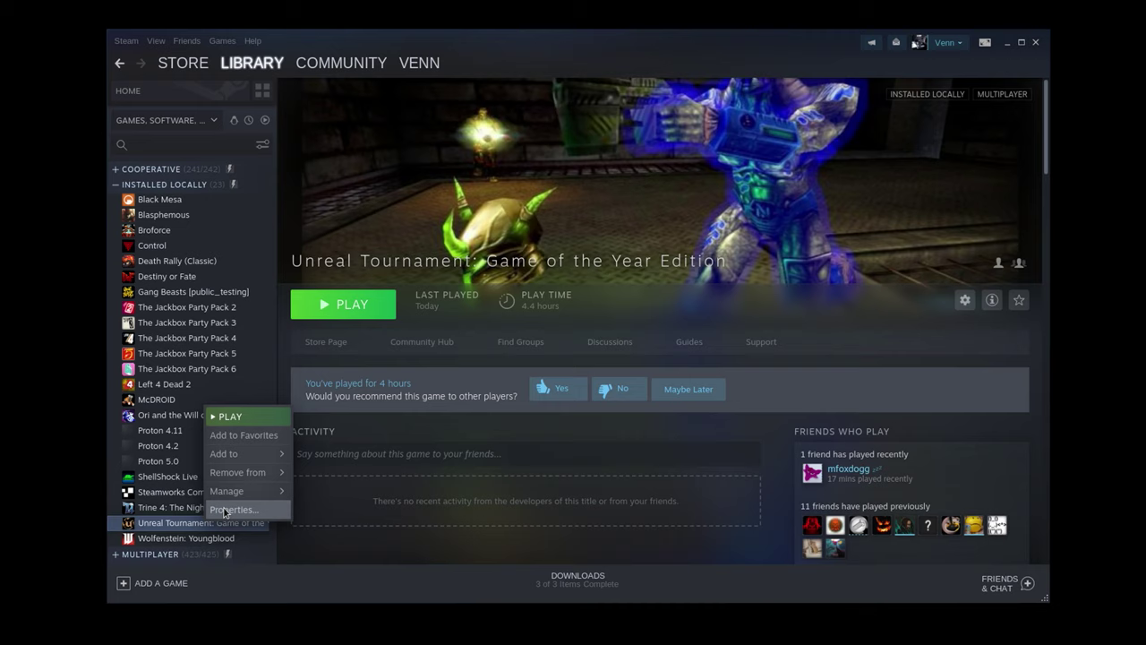
{"action": "left_click", "coordinate": [225, 510]}
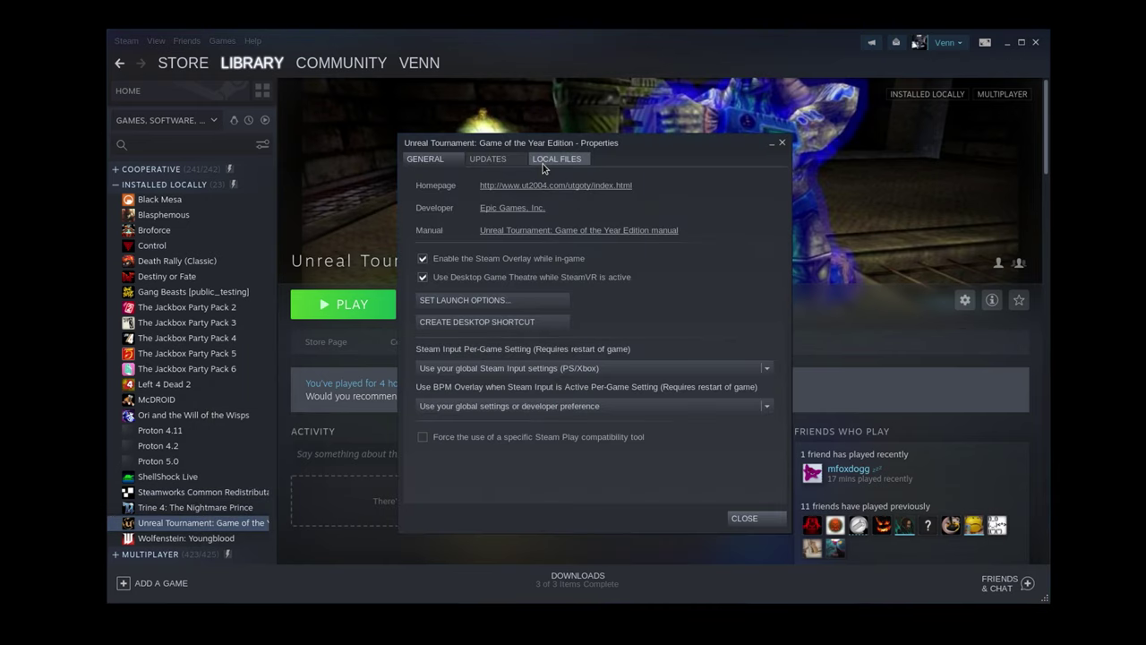
{"action": "left_click", "coordinate": [568, 162]}
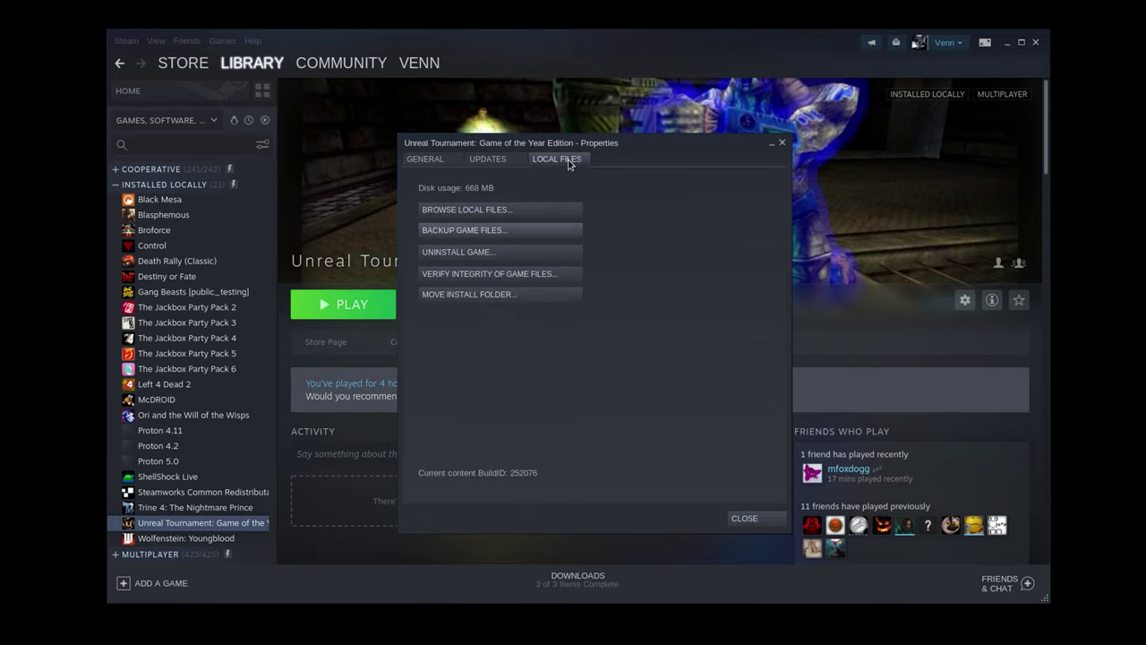
{"action": "left_click", "coordinate": [519, 212]}
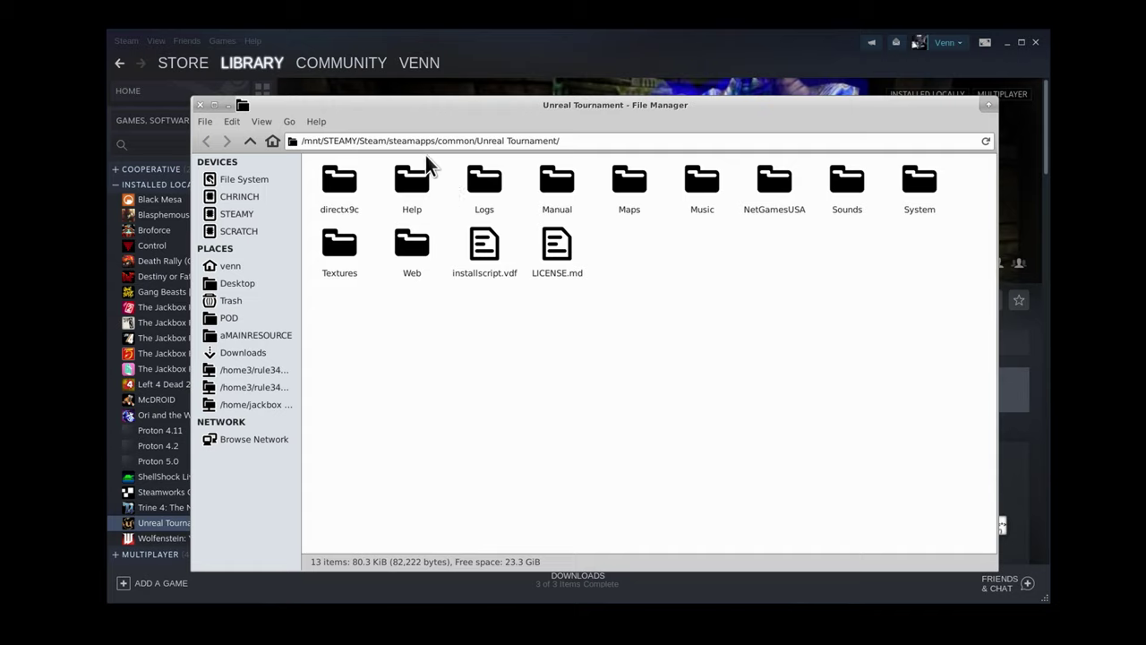
Step: Copy all folders and files in the Unreal Tournament install folder
{"action": "left_click_drag", "start_coordinate": [945, 315], "coordinate": [315, 180]}
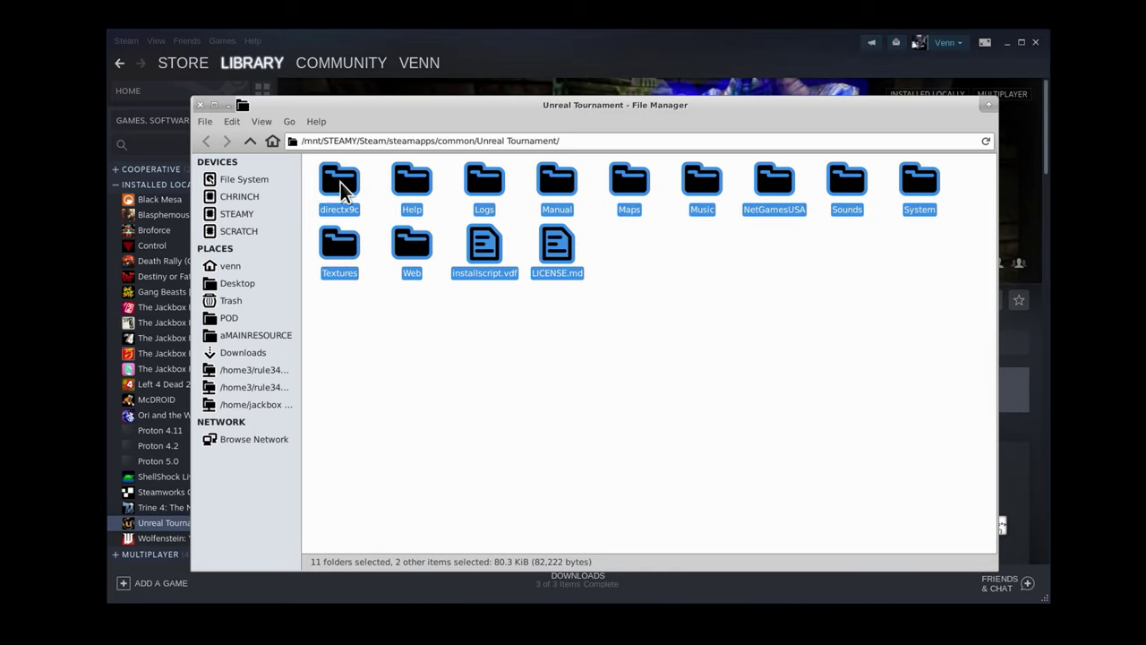
{"action": "right_click", "coordinate": [340, 182]}
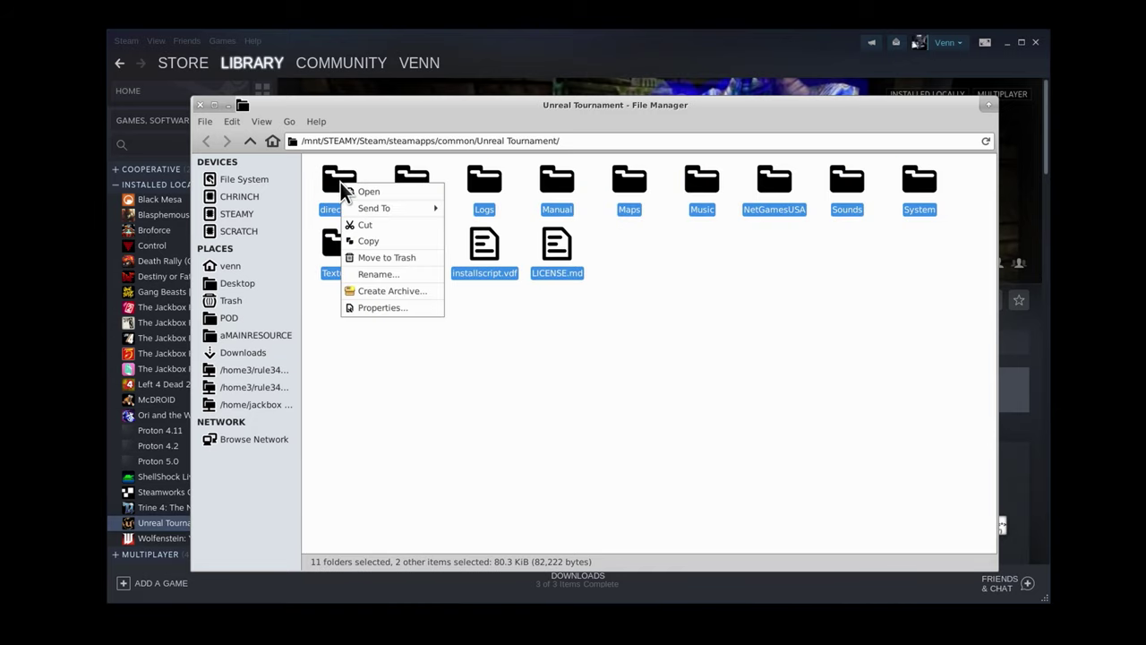
{"action": "left_click", "coordinate": [358, 244]}
{"action": "left_click", "coordinate": [520, 328]}
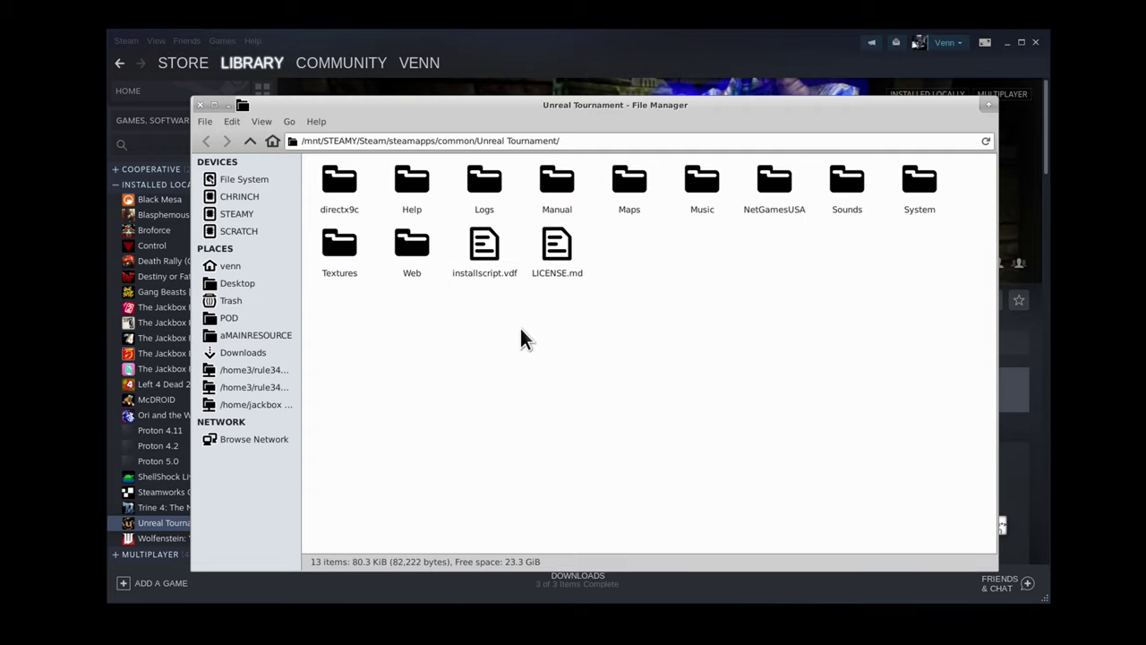
Step: Create a folder named UT in Downloads
{"action": "left_click", "coordinate": [222, 353]}
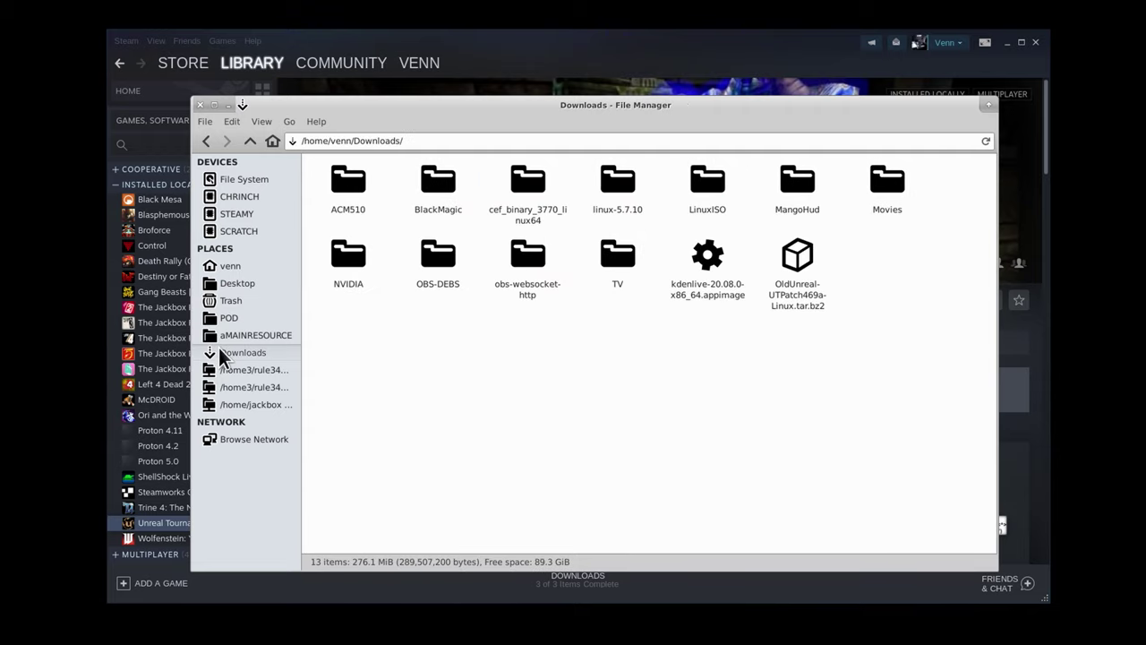
{"action": "right_click", "coordinate": [620, 412]}
{"action": "left_click", "coordinate": [646, 418]}
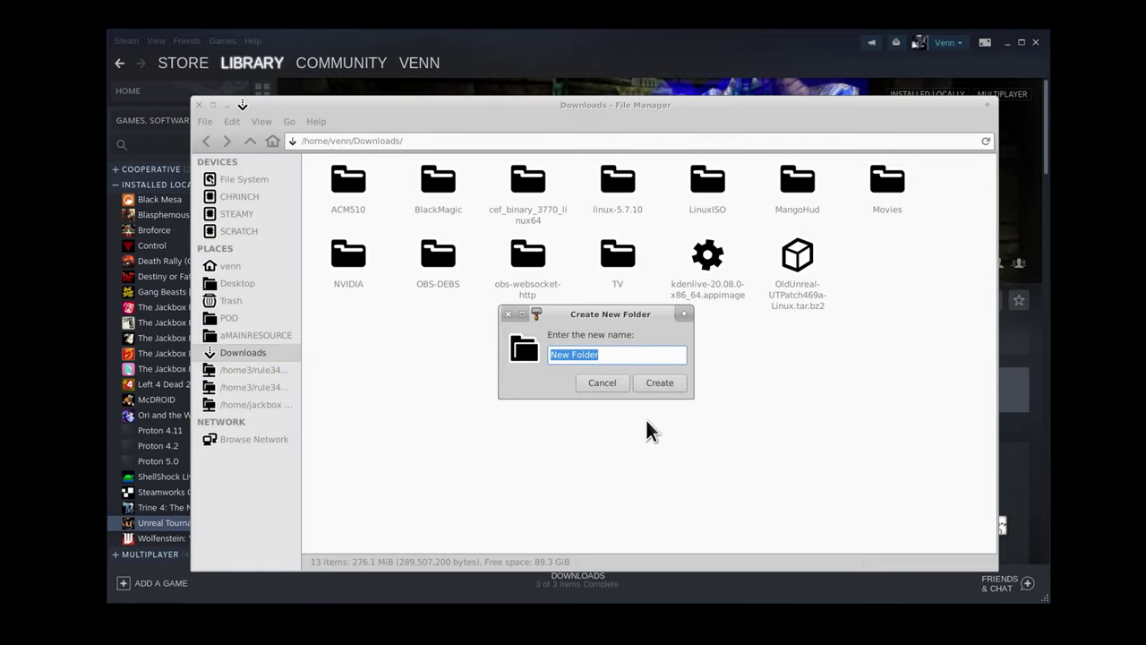
{"action": "type", "text": "UT"}
{"action": "key", "text": "Return"}
Step: Paste the copied Unreal Tournament game files into the UT folder
{"action": "double_click", "coordinate": [707, 273]}
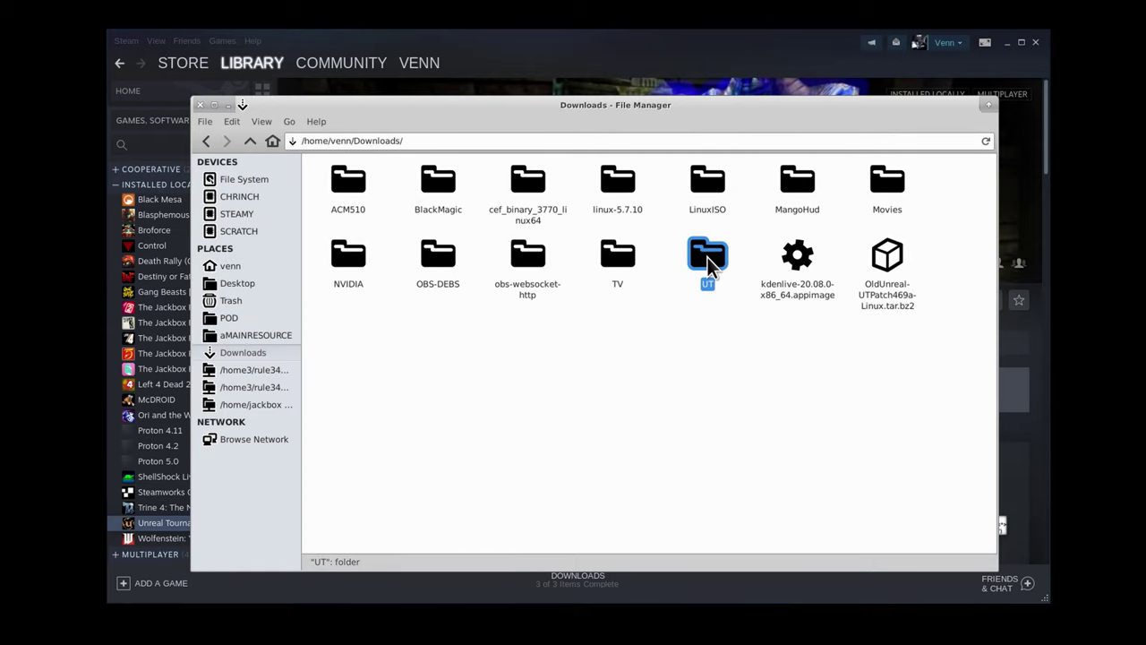
{"action": "right_click", "coordinate": [608, 305]}
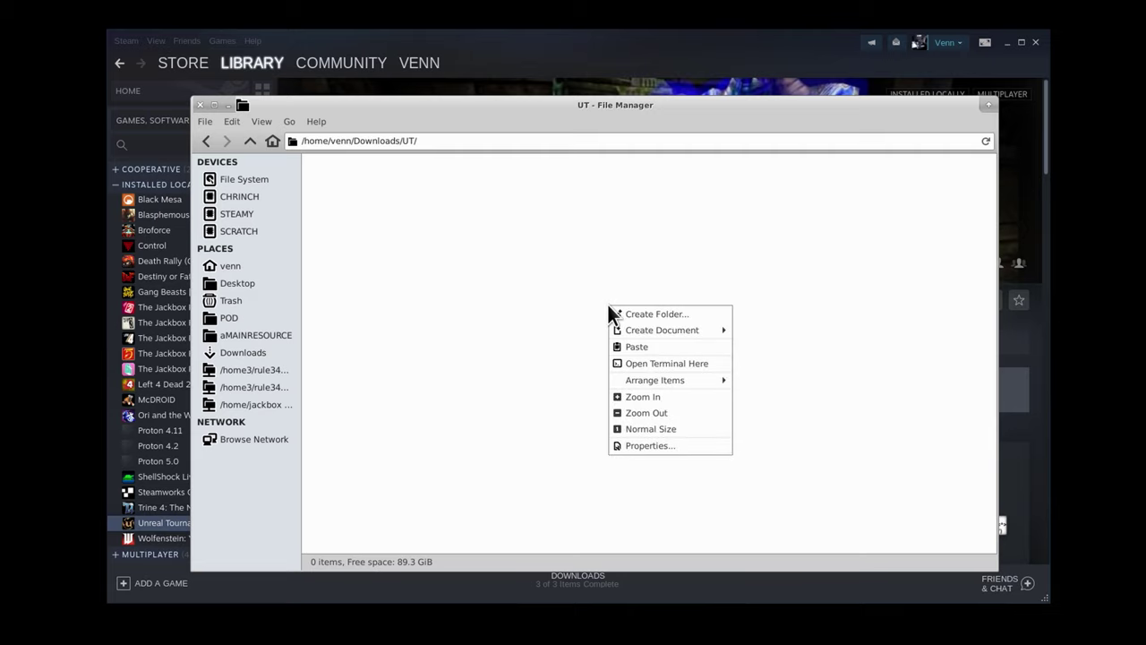
{"action": "left_click", "coordinate": [630, 346]}
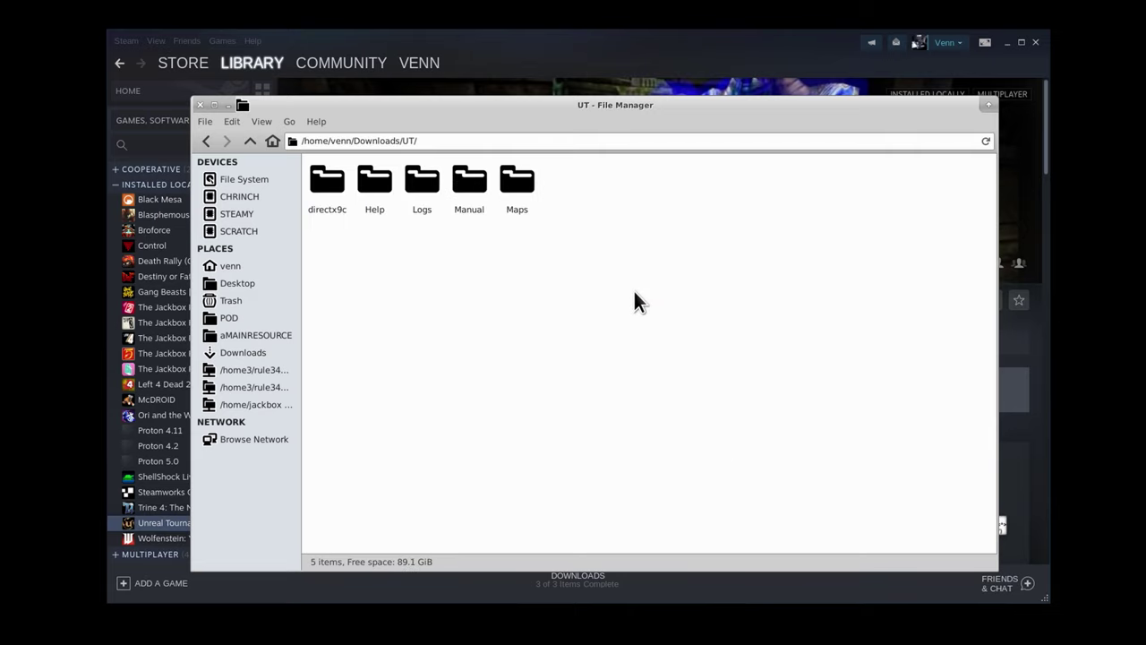
Step: Return to Downloads, open the OldUnreal-UTPatch469a-Linux.tar.bz2 archive, and close the Steam window
{"action": "key", "text": "BackSpace"}
{"action": "left_click", "coordinate": [580, 398]}
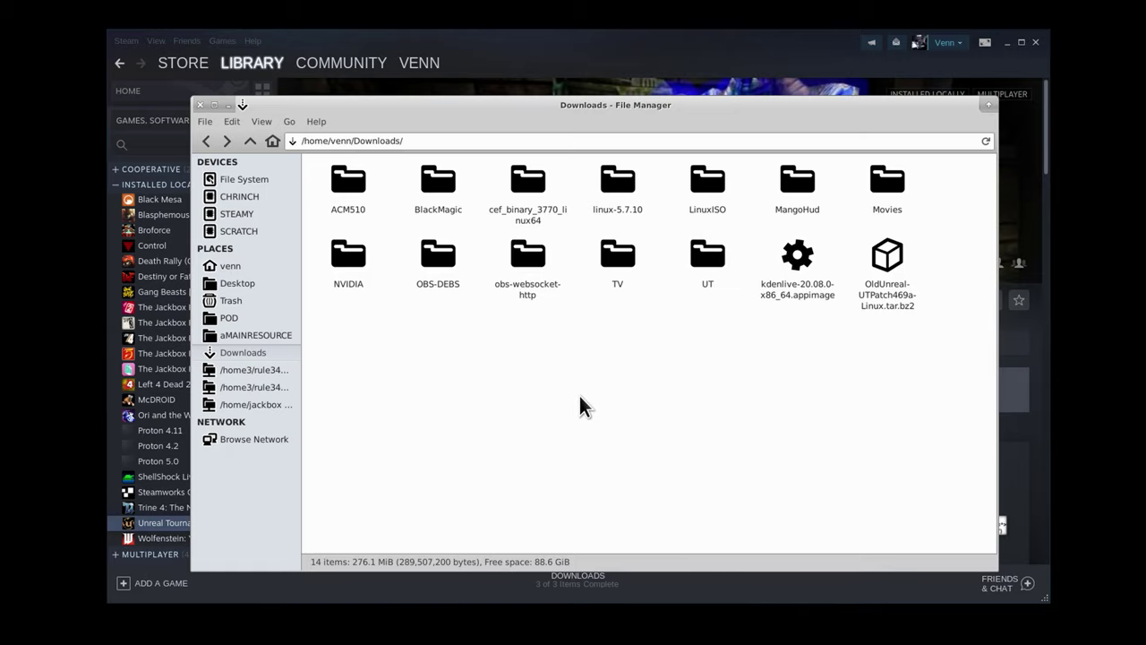
{"action": "double_click", "coordinate": [889, 292]}
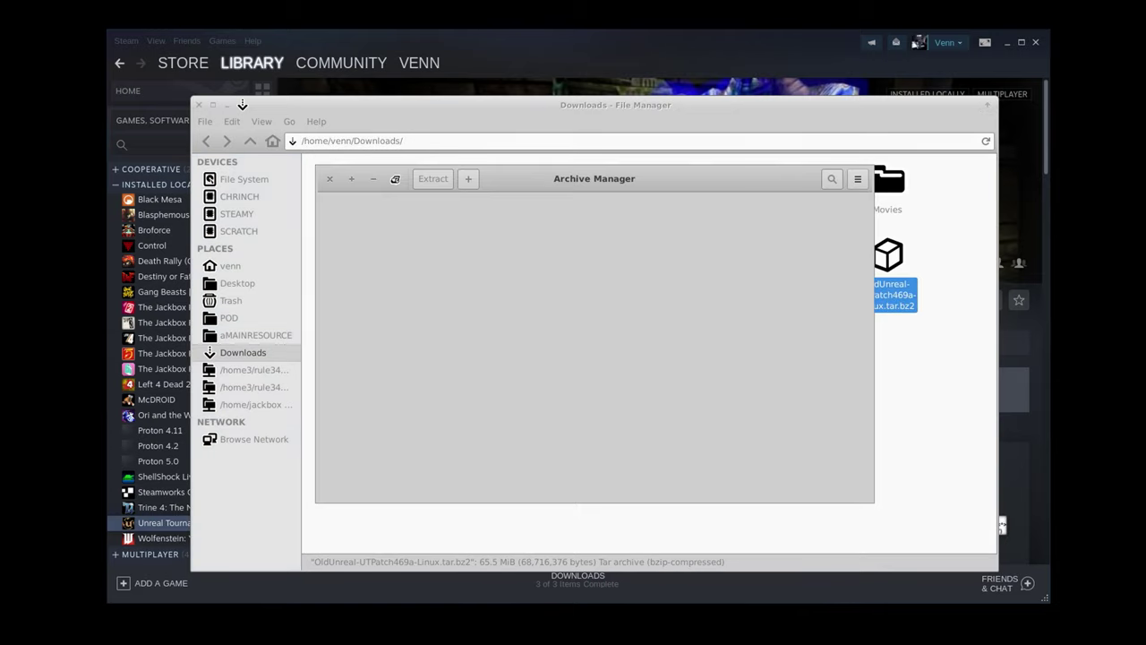
{"action": "left_click", "coordinate": [1034, 43]}
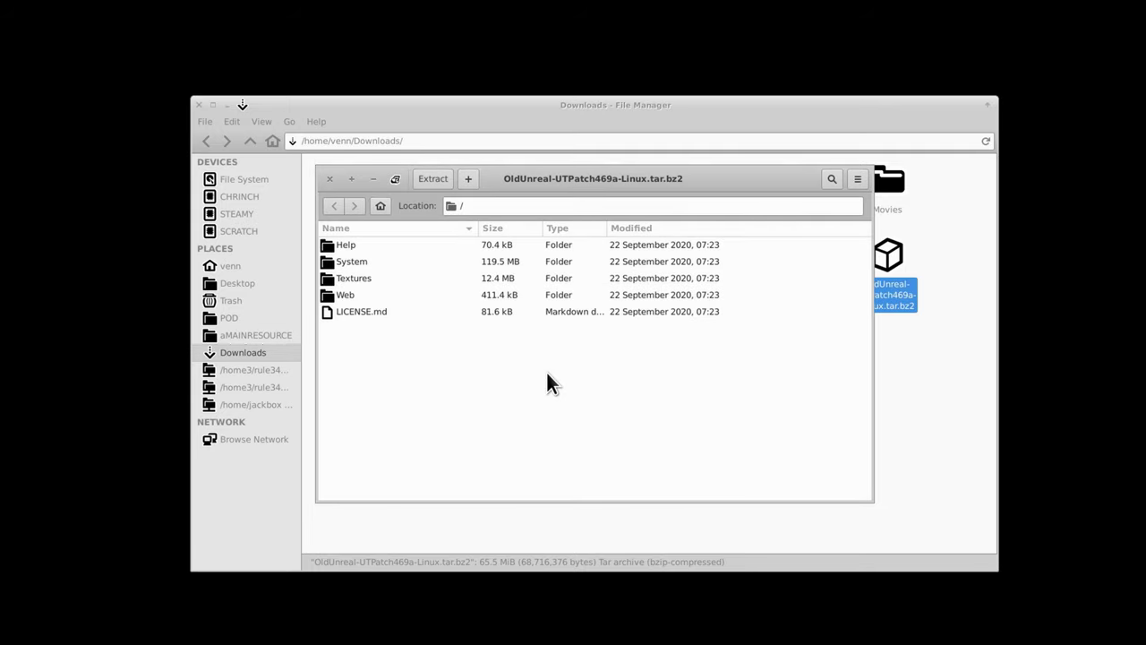
Step: Extract Help, System, Textures, Web and LICENSE.md from the OldUnreal patch archive into the UT folder in Downloads
{"action": "left_click", "coordinate": [368, 316]}
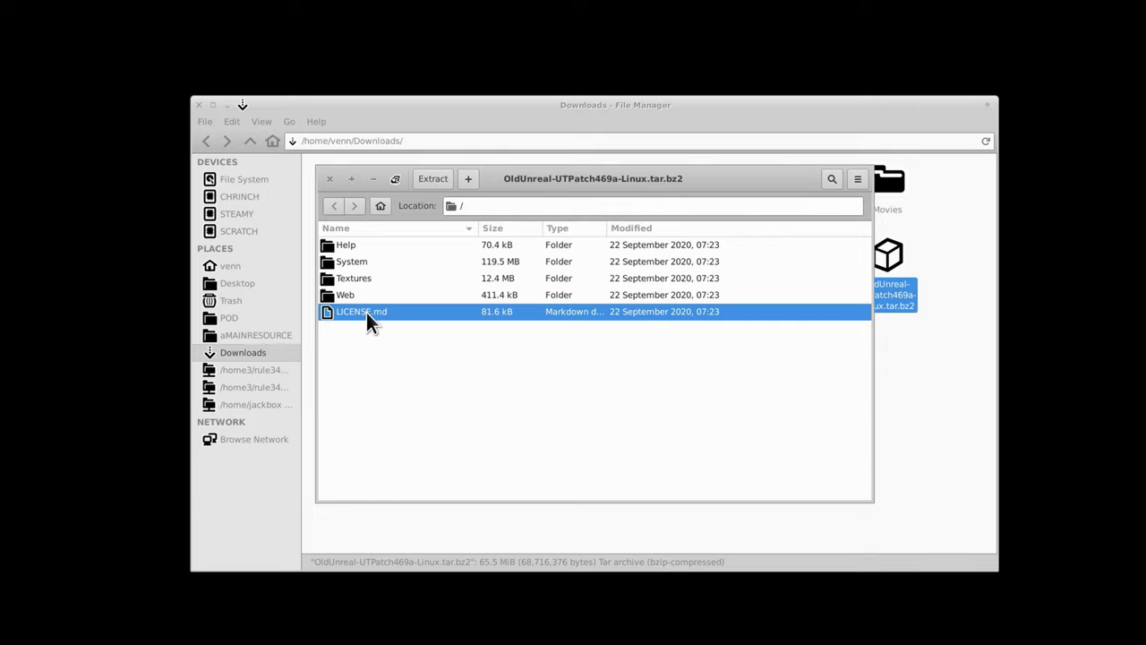
{"action": "key", "text": "shift+Up"}
{"action": "key", "text": "shift+Up"}
{"action": "key", "text": "shift+Up"}
{"action": "key", "text": "shift+Up"}
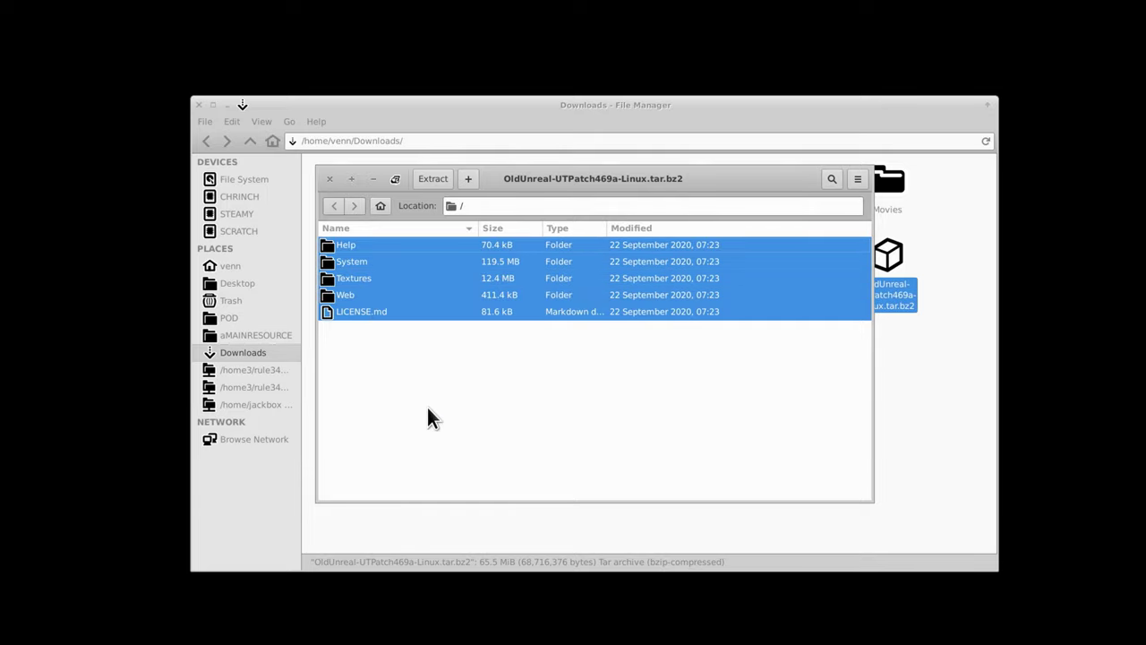
{"action": "left_click_drag", "start_coordinate": [568, 178], "coordinate": [56, 180]}
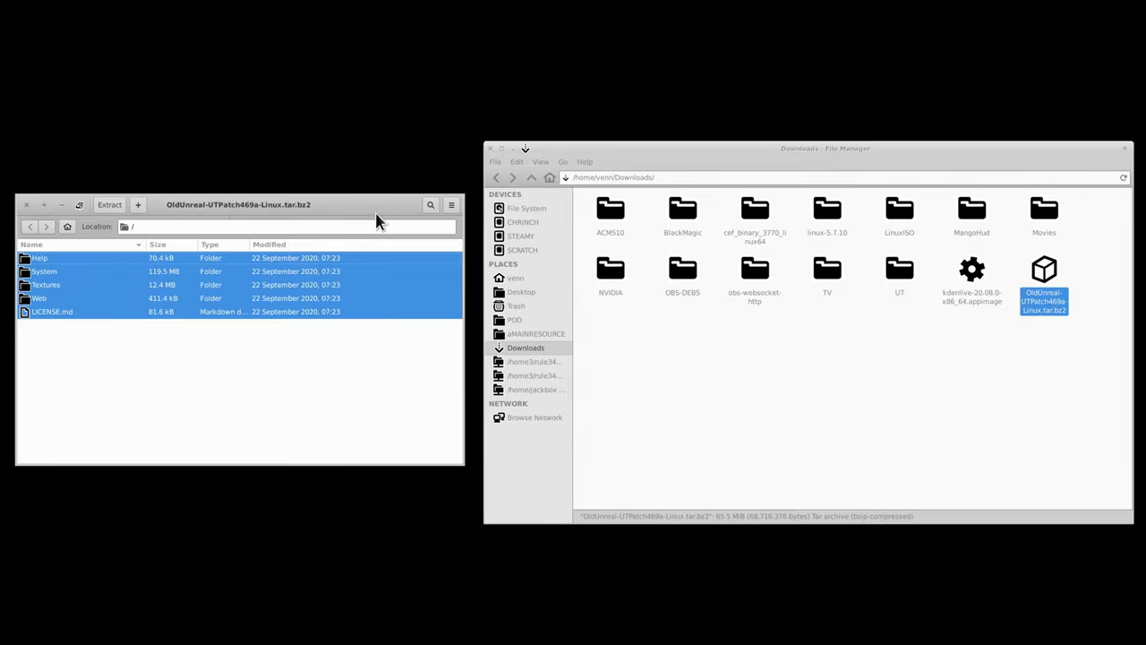
{"action": "double_click", "coordinate": [895, 274]}
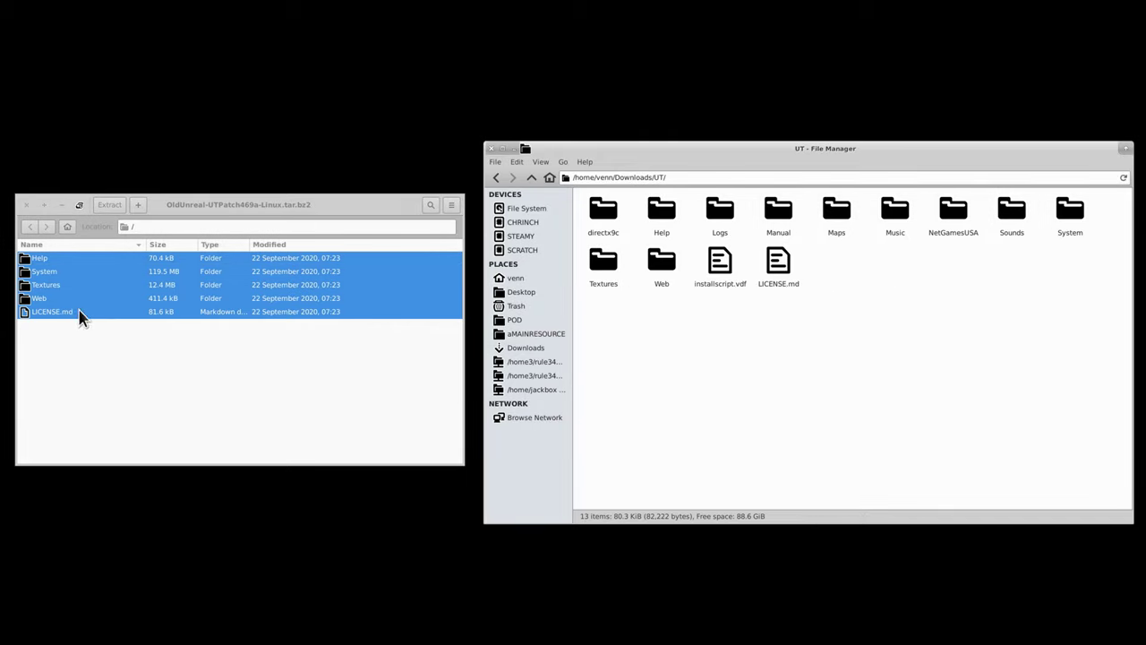
{"action": "left_click_drag", "start_coordinate": [43, 288], "coordinate": [793, 309]}
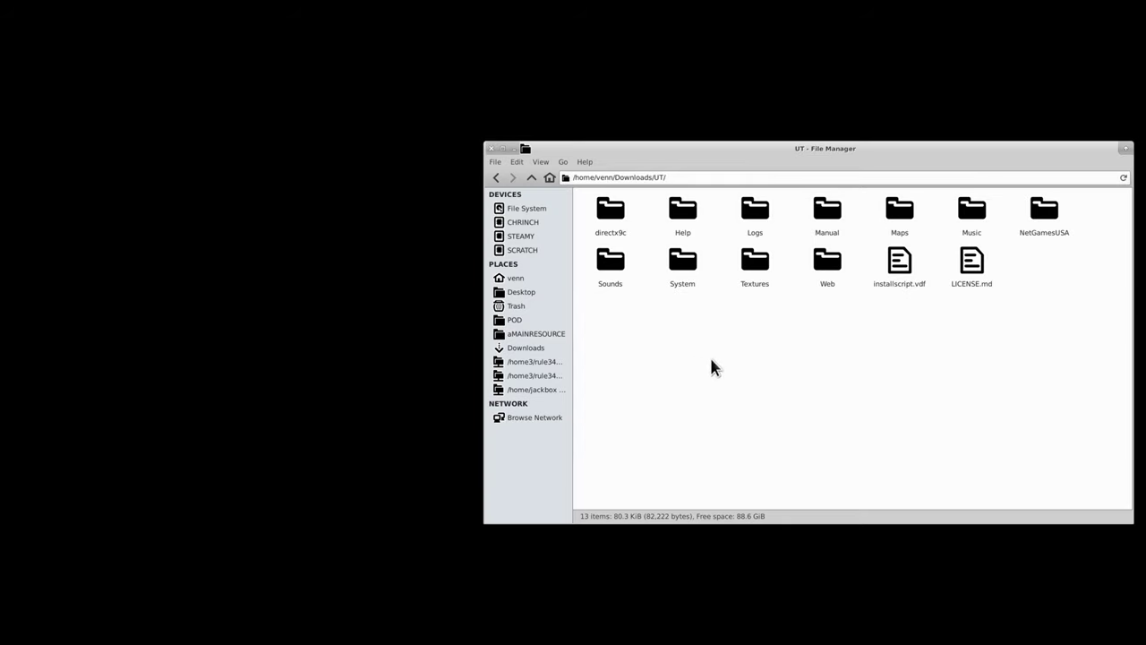
Step: Launch ut-bin from the UT System folder and accept the one-time audio subsystem upgrade to Cluster
{"action": "double_click", "coordinate": [683, 261]}
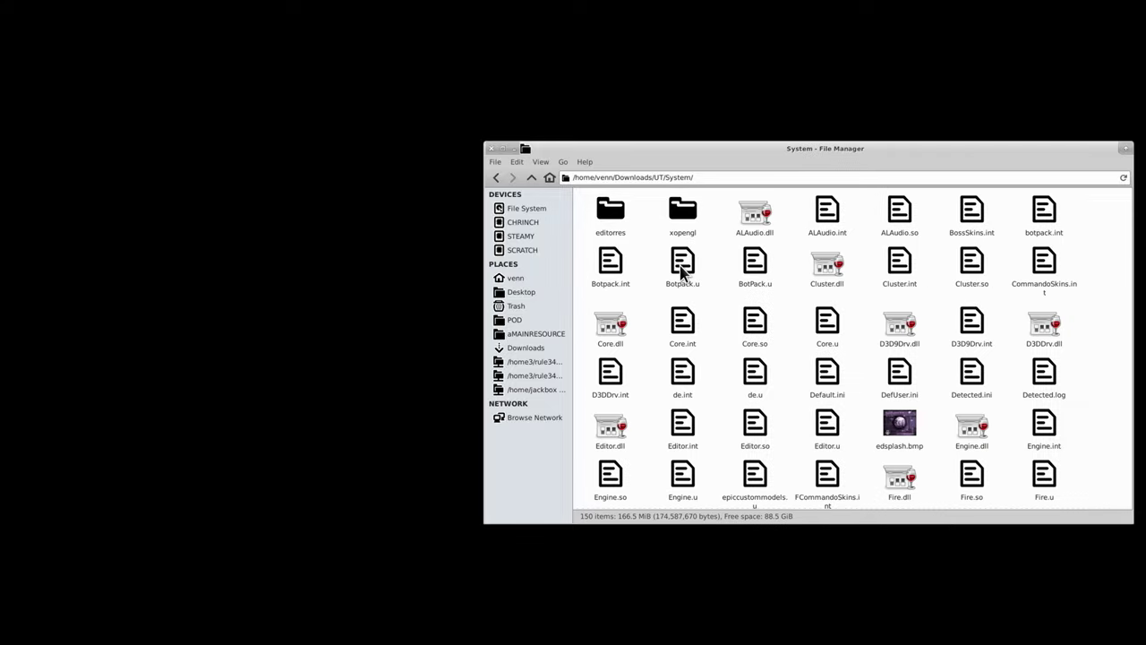
{"action": "scroll", "coordinate": [728, 333], "scroll_direction": "down", "scroll_amount": 15}
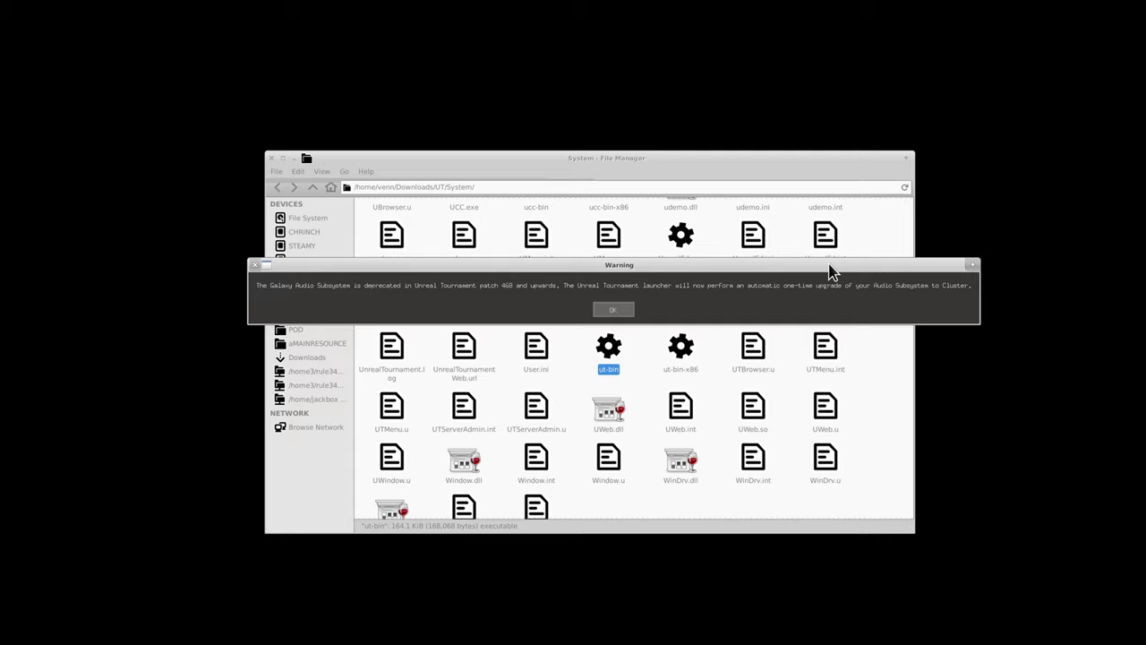
{"action": "left_click", "coordinate": [621, 309]}
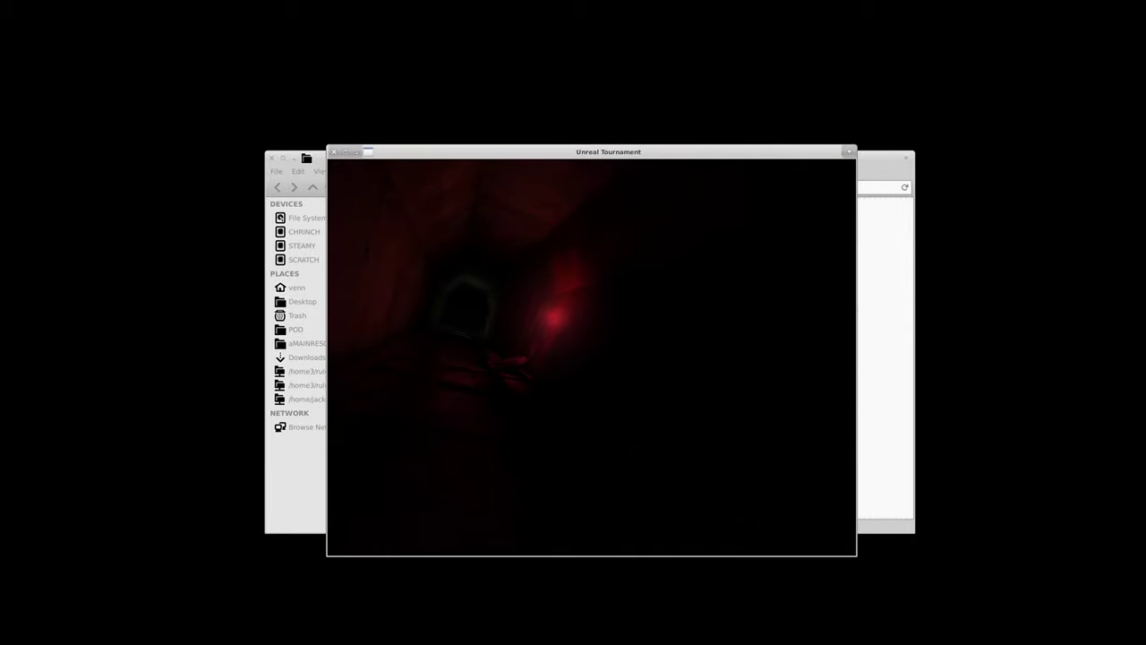
Step: Put the file manager away and, in Volume Control, route the FMOD Audio playback stream to Jack sink (ADAT)
{"action": "key", "text": "alt+Tab"}
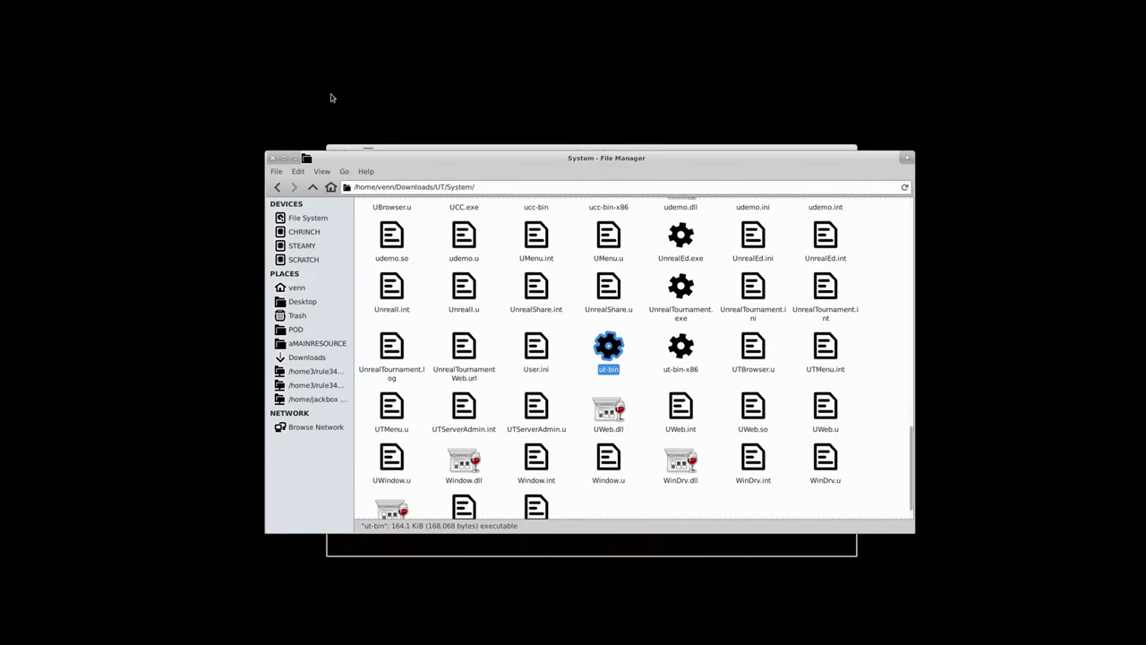
{"action": "left_click", "coordinate": [284, 159]}
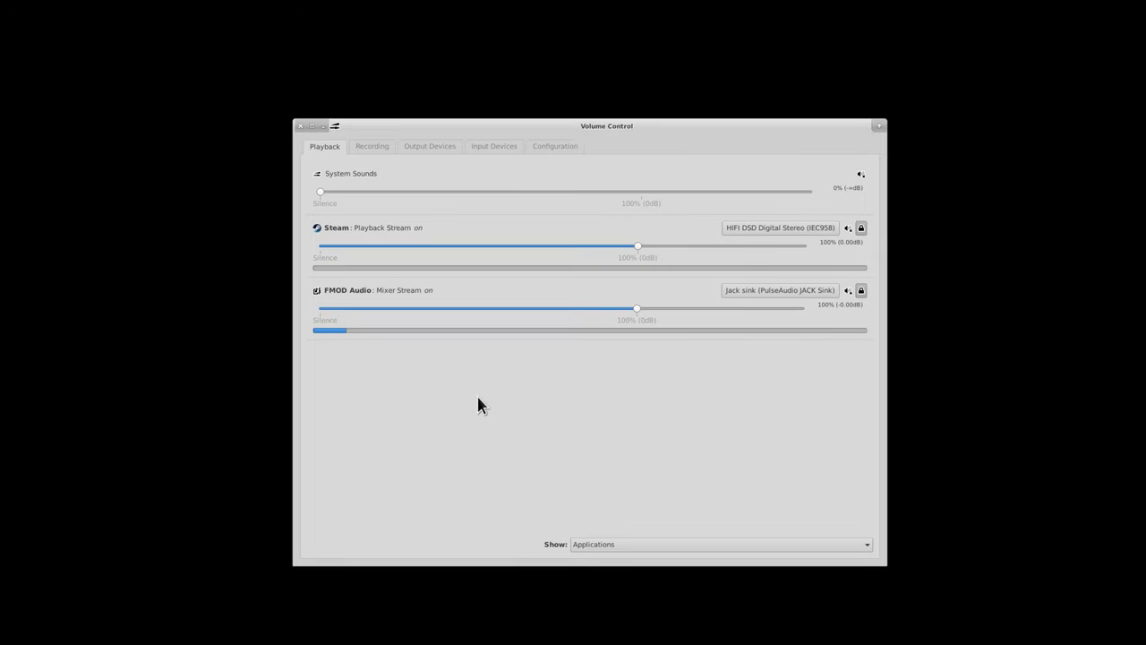
{"action": "left_click", "coordinate": [768, 290]}
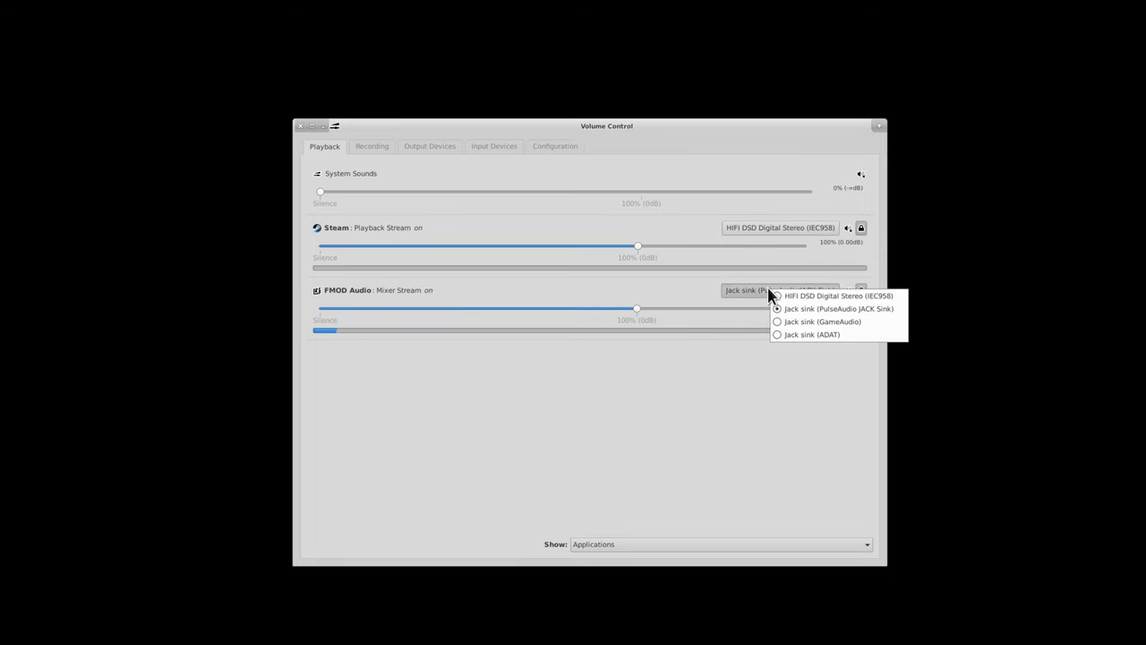
{"action": "left_click", "coordinate": [778, 335]}
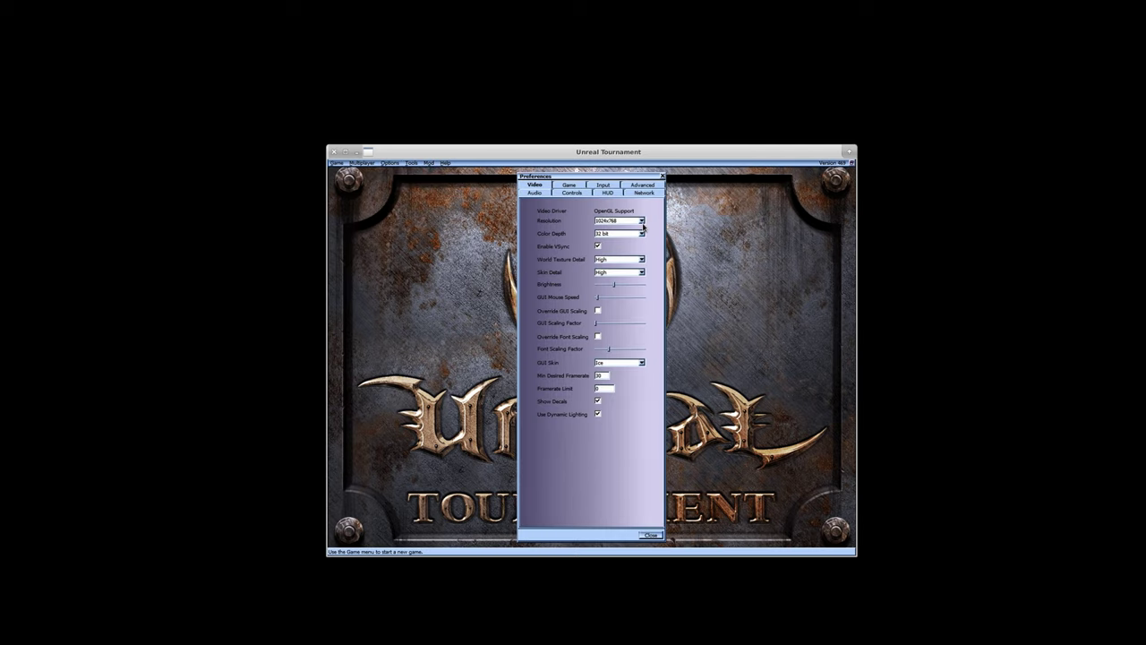
Step: Set the Unreal Tournament video resolution to 1920x1080, keep the new settings, and close Preferences
{"action": "left_click", "coordinate": [642, 221]}
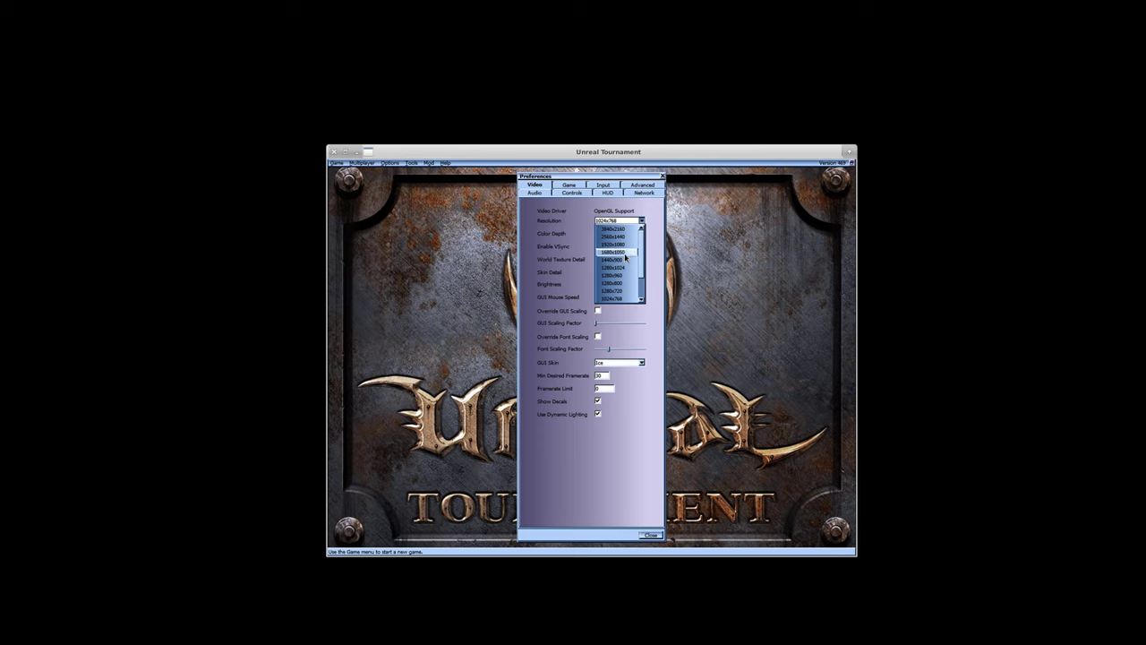
{"action": "left_click", "coordinate": [626, 245]}
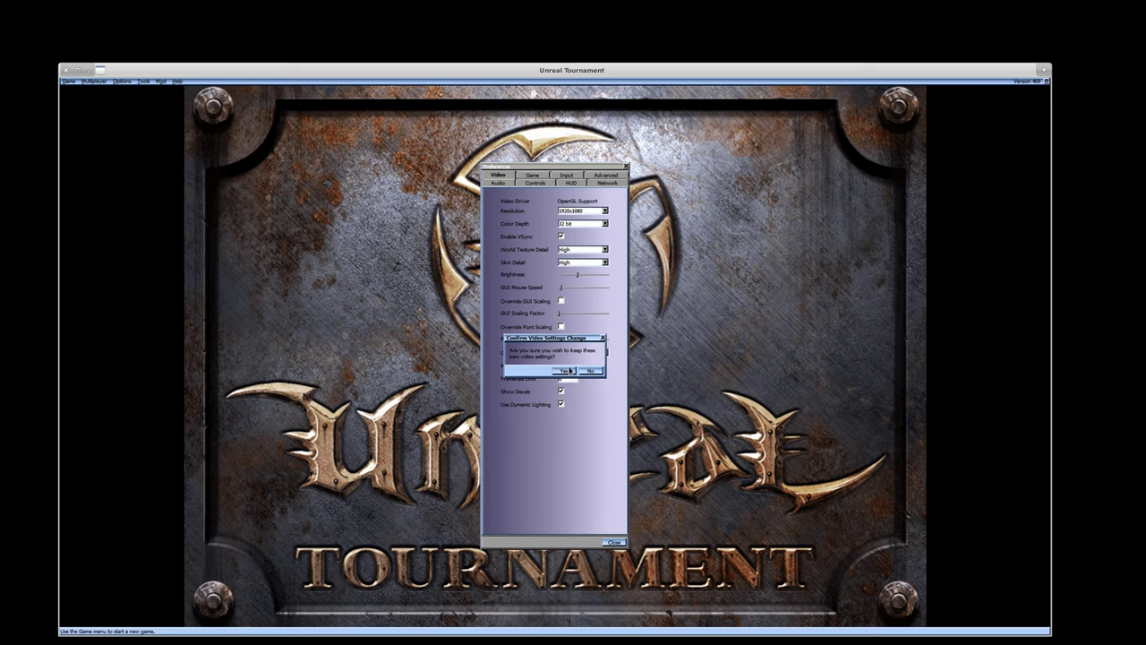
{"action": "left_click", "coordinate": [566, 371]}
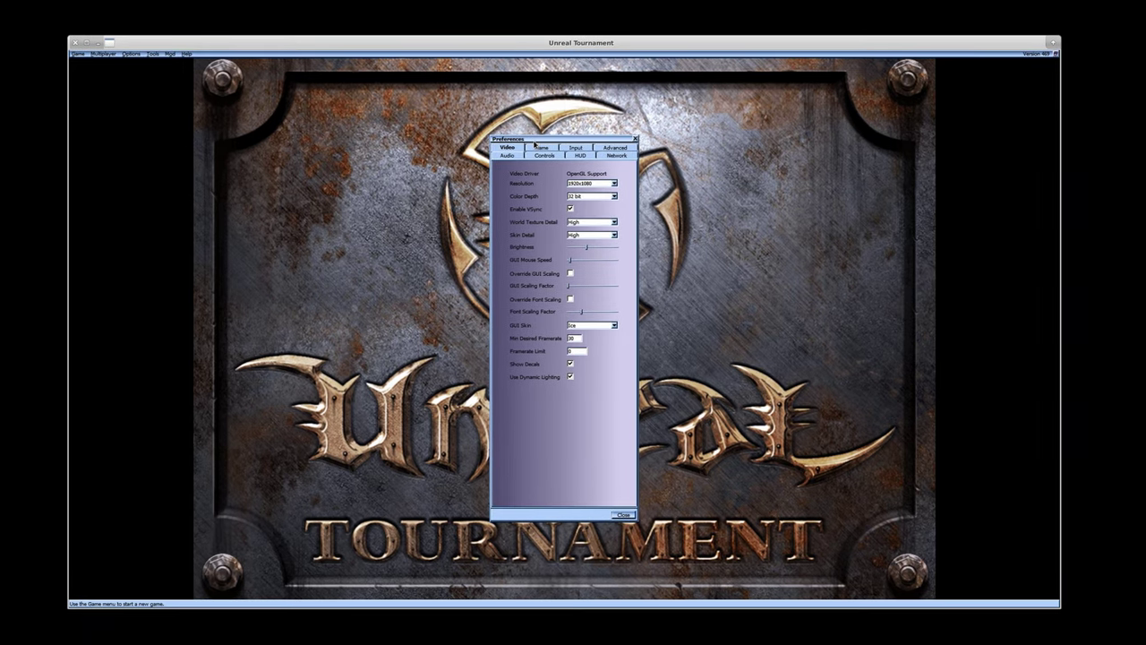
{"action": "mouse_move", "coordinate": [537, 139]}
{"action": "left_mouse_down"}
{"action": "mouse_move", "coordinate": [546, 133]}
{"action": "mouse_move", "coordinate": [529, 129]}
{"action": "left_mouse_up"}
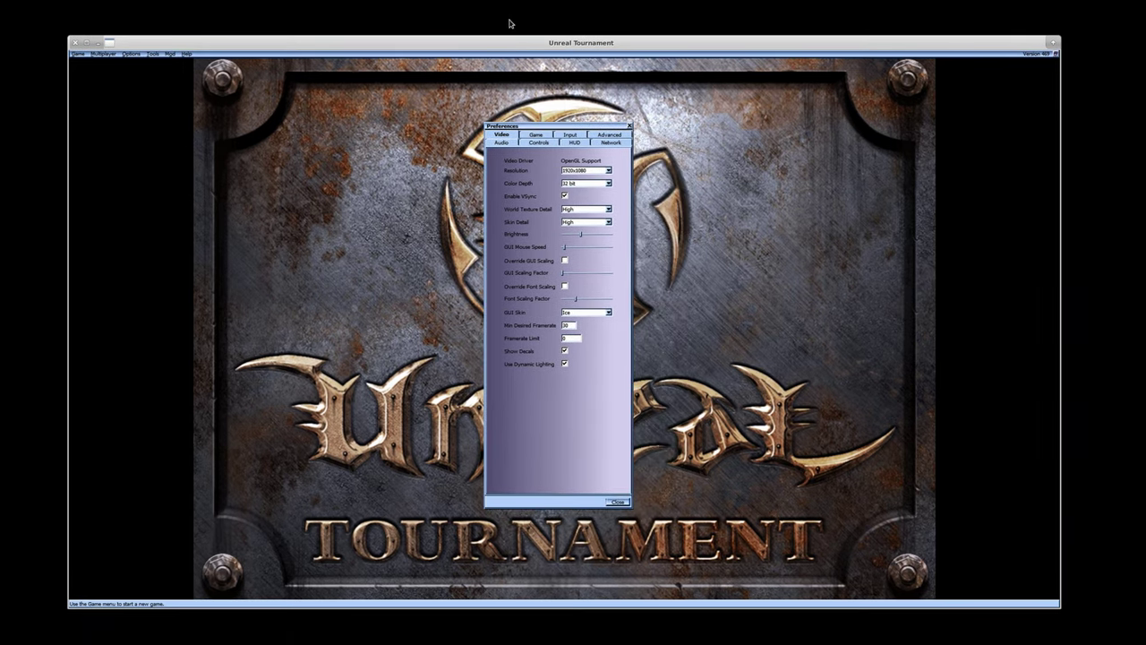
{"action": "left_click", "coordinate": [618, 501]}
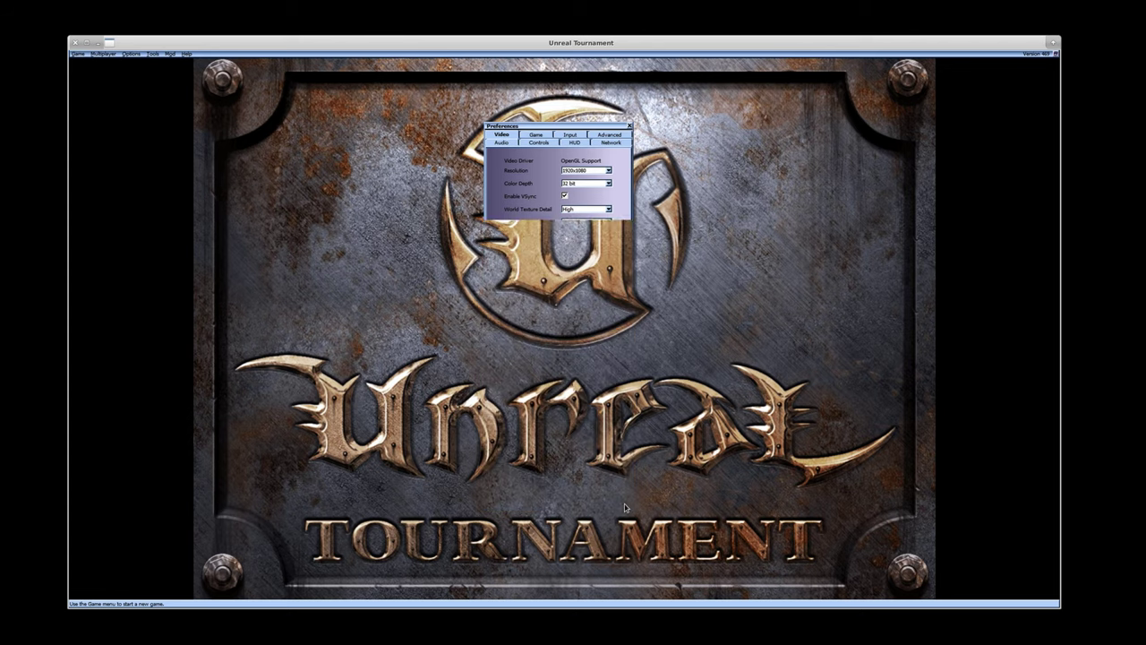